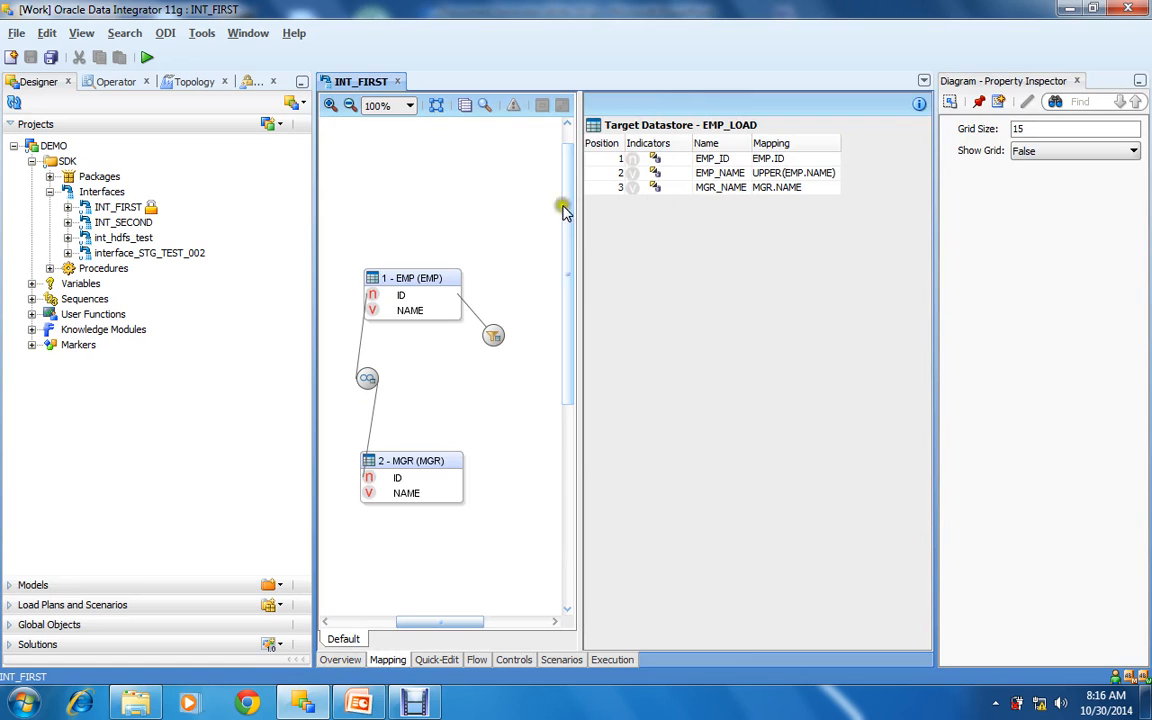
# - Inspect the properties of the EMP source, the join, the filter and the EMP_LOAD target in the INT_FIRST mapping
pyautogui.click(421, 288)
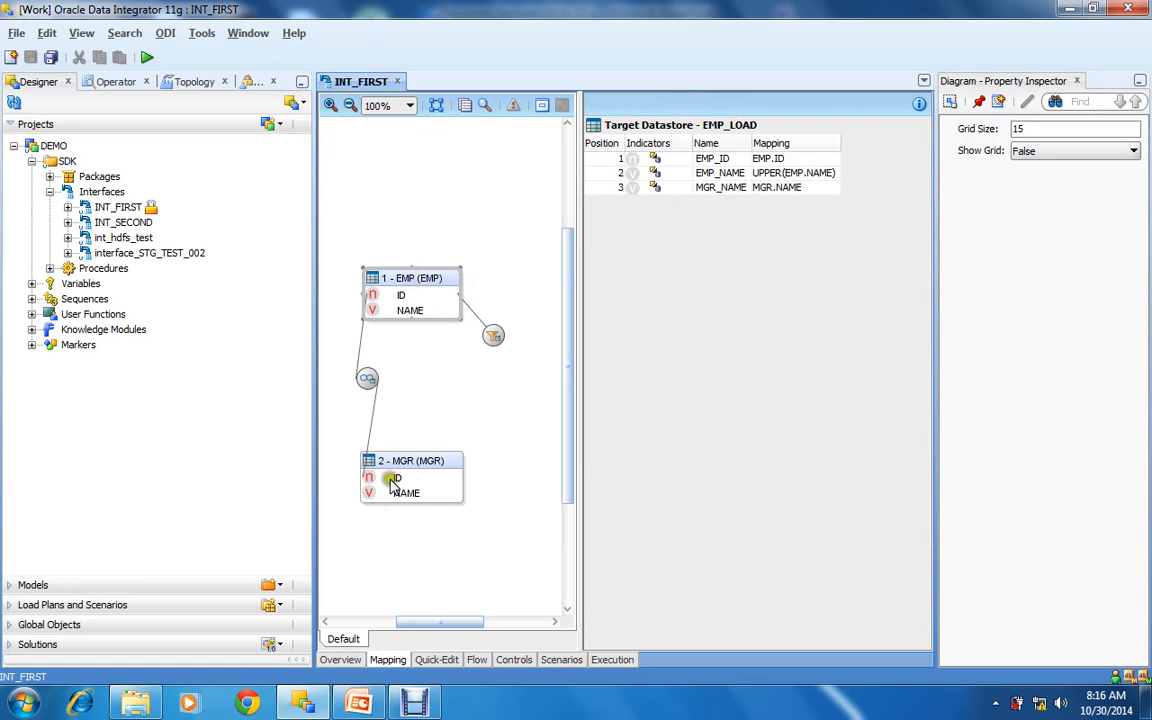
pyautogui.click(368, 378)
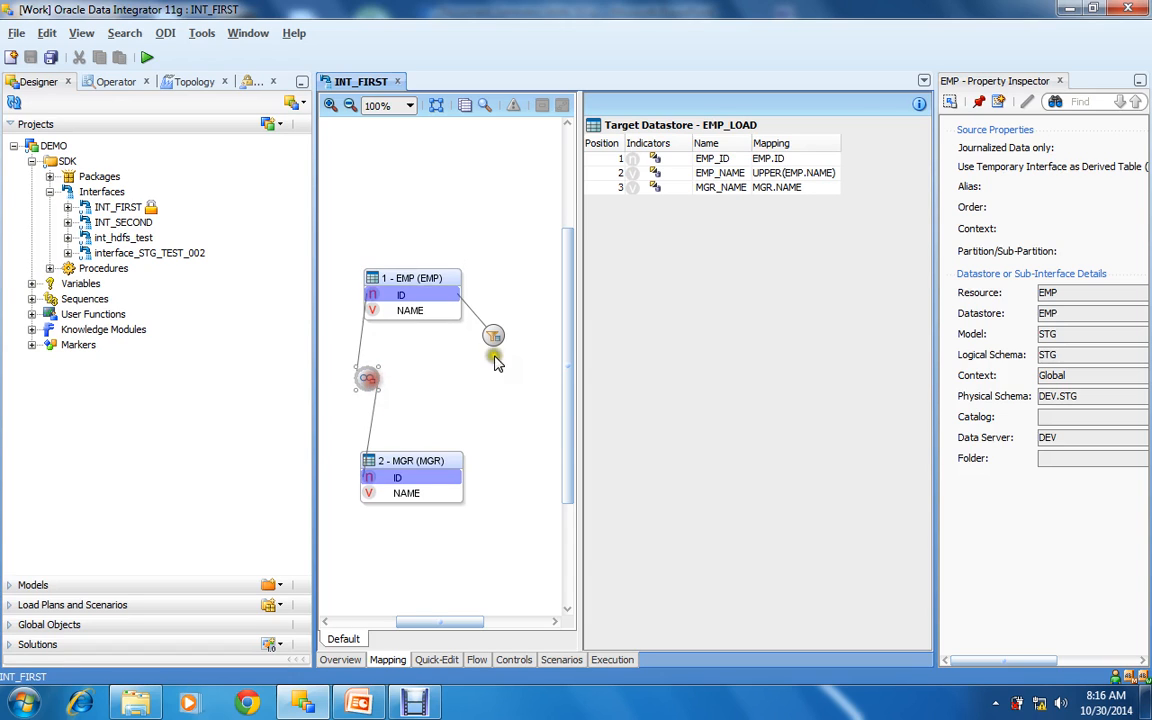
pyautogui.click(494, 340)
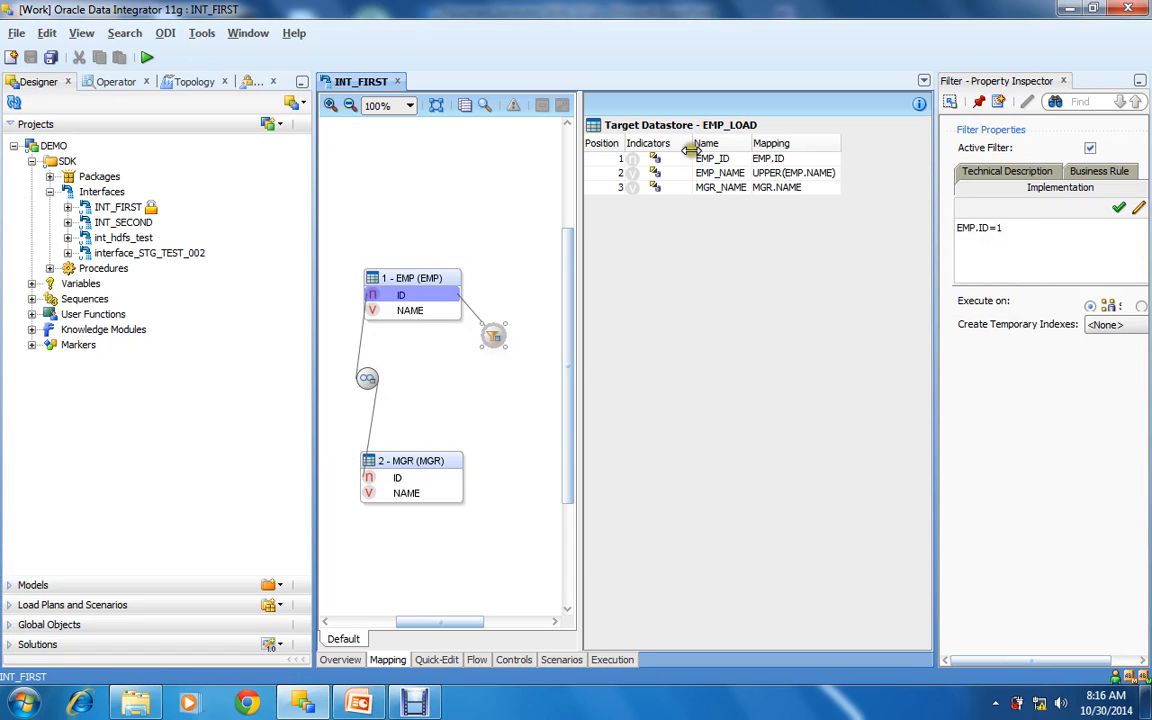
pyautogui.click(745, 124)
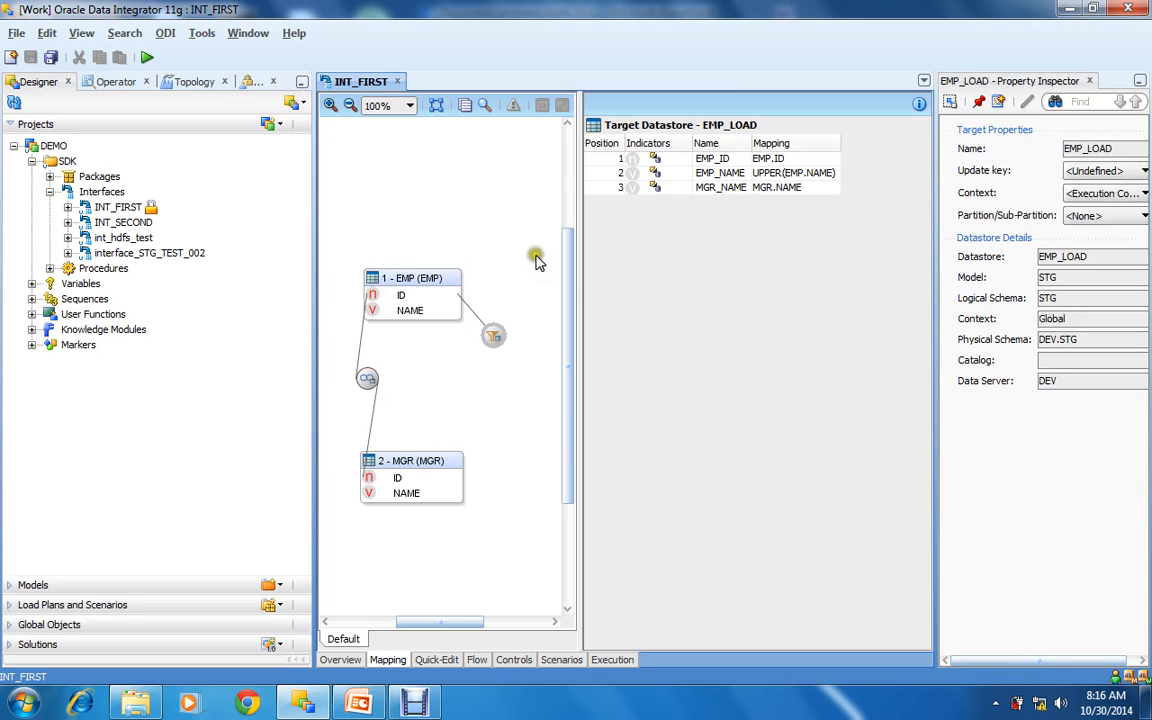
pyautogui.moveTo(570, 284); pyautogui.dragTo(569, 320)
# - Close INT_FIRST, open the INT_SECOND interface's mapping and select the TEST_001 source datastore
pyautogui.click(397, 81)
pyautogui.click(123, 222)
pyautogui.doubleClick(123, 222)
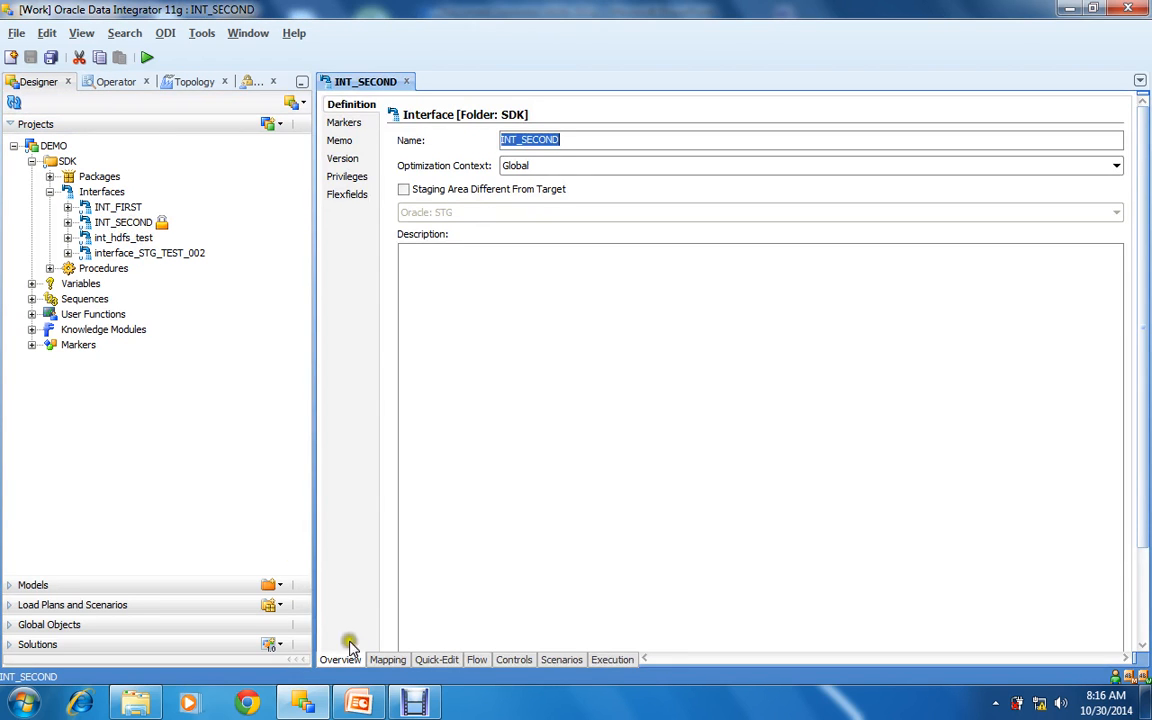
pyautogui.click(389, 662)
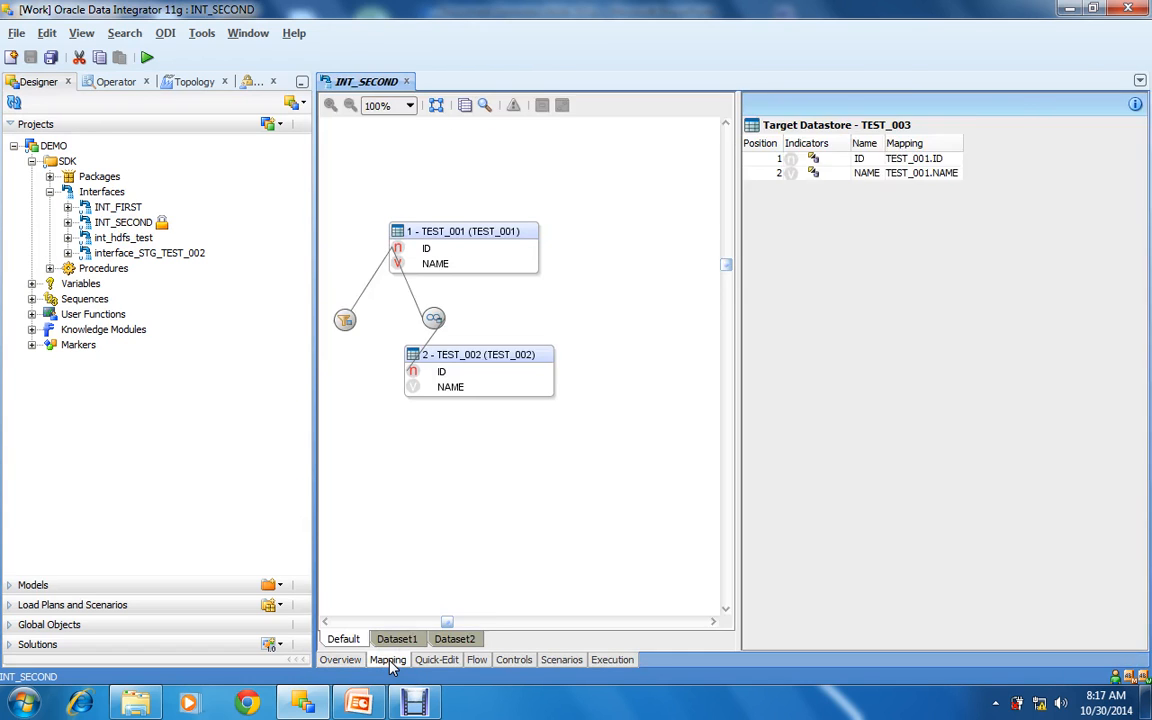
pyautogui.click(505, 238)
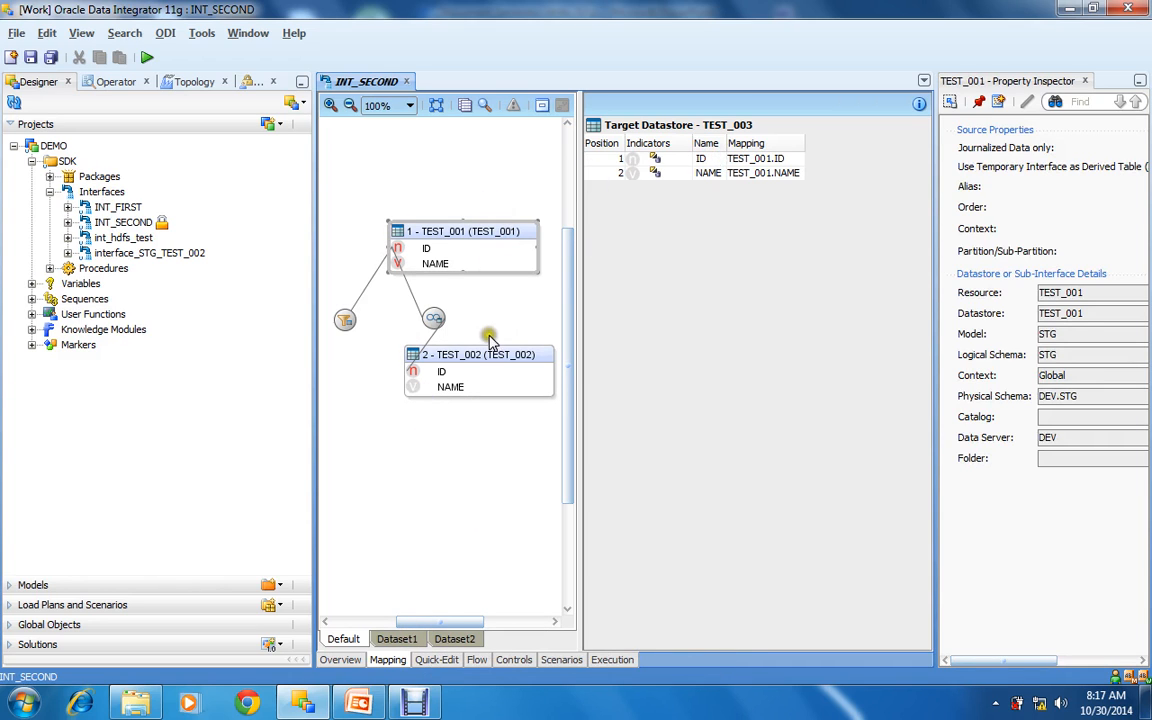
# - Examine the source joins and target mappings of the Default, Dataset1 and Dataset2 datasets in INT_SECOND
pyautogui.click(397, 638)
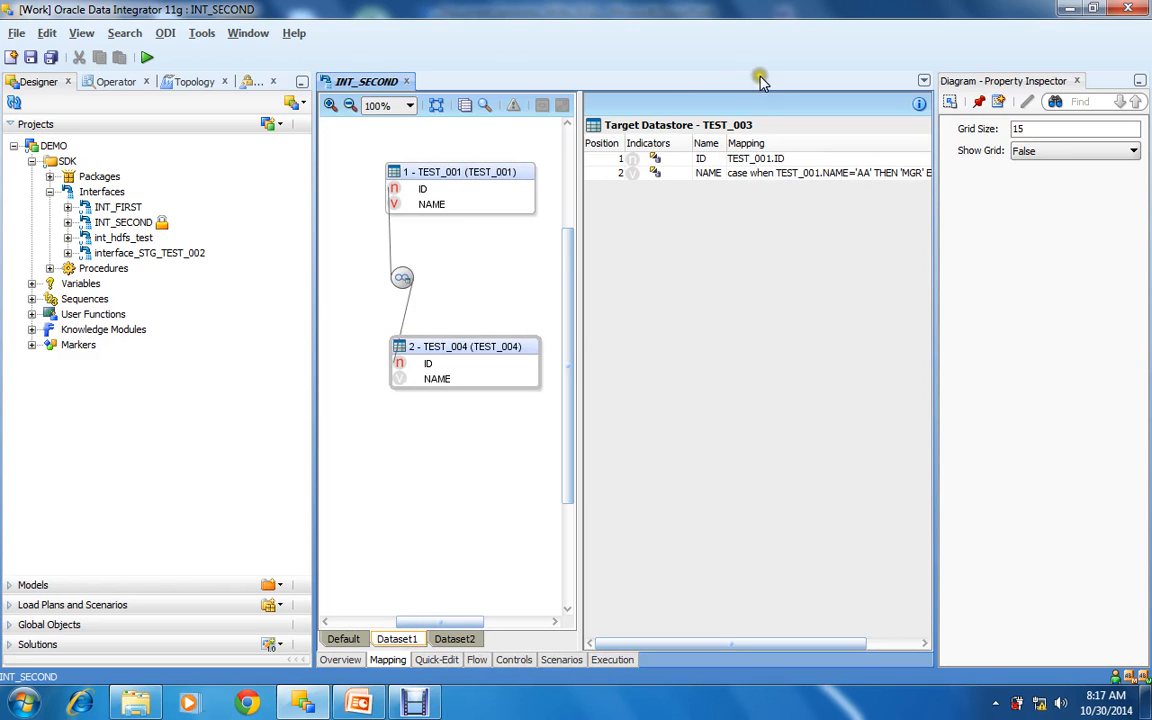
pyautogui.click(465, 639)
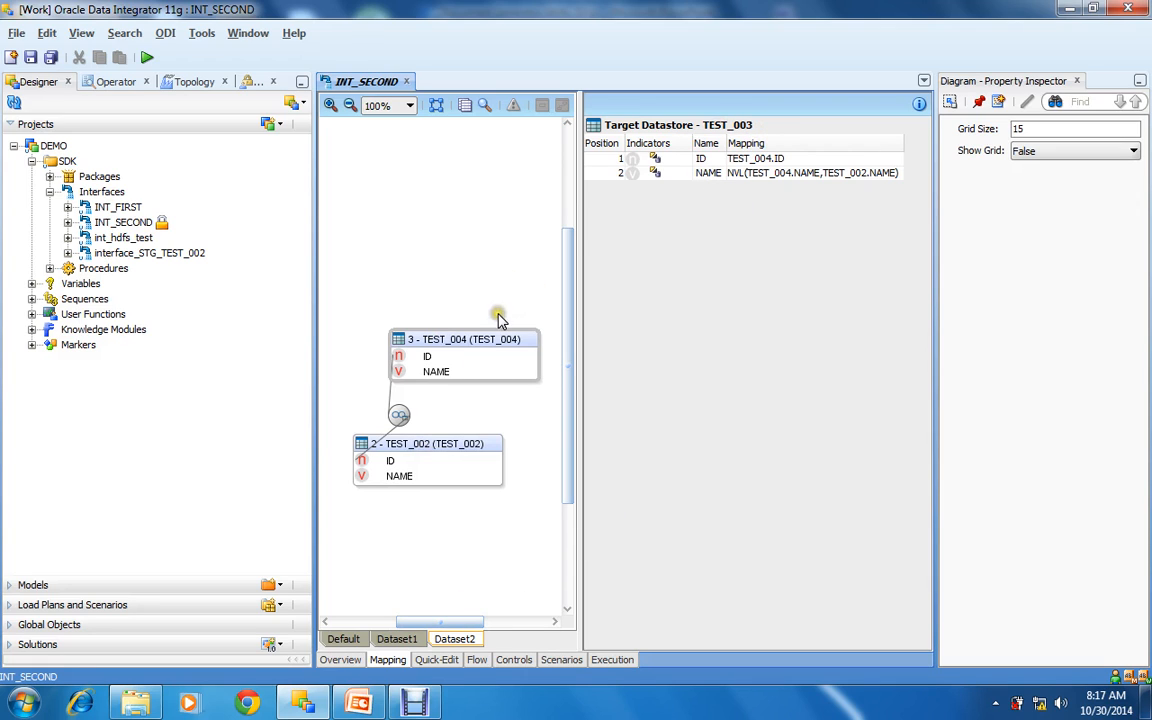
pyautogui.click(340, 638)
pyautogui.click(392, 638)
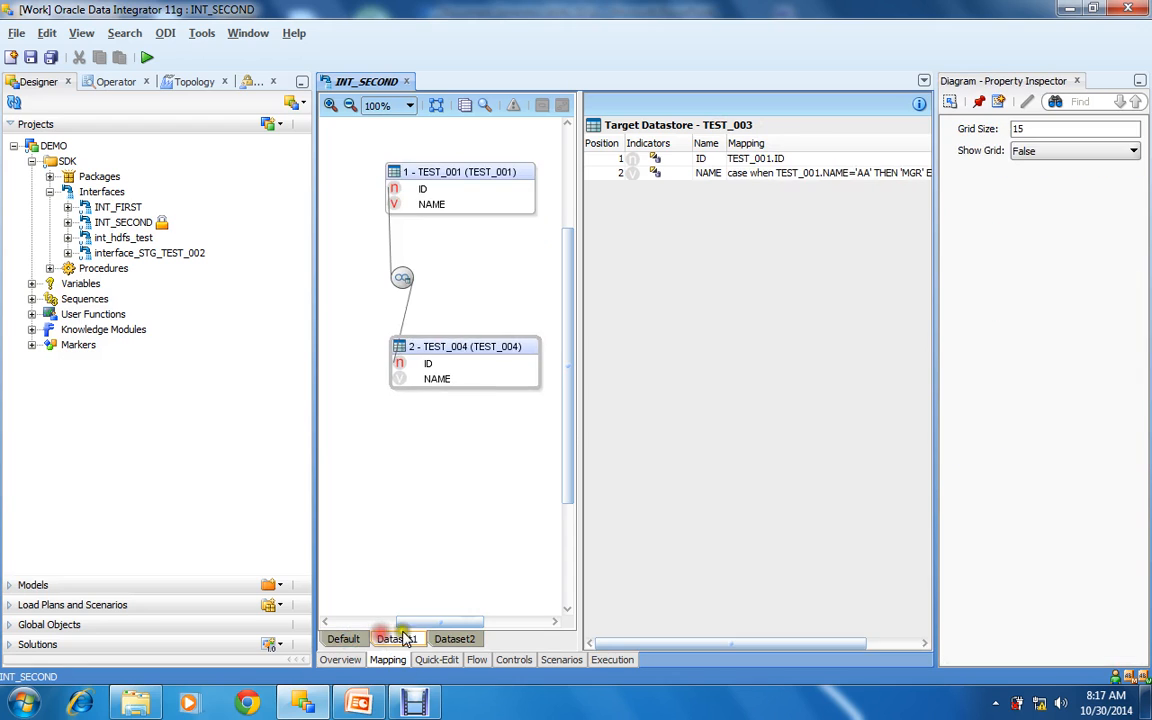
pyautogui.click(450, 639)
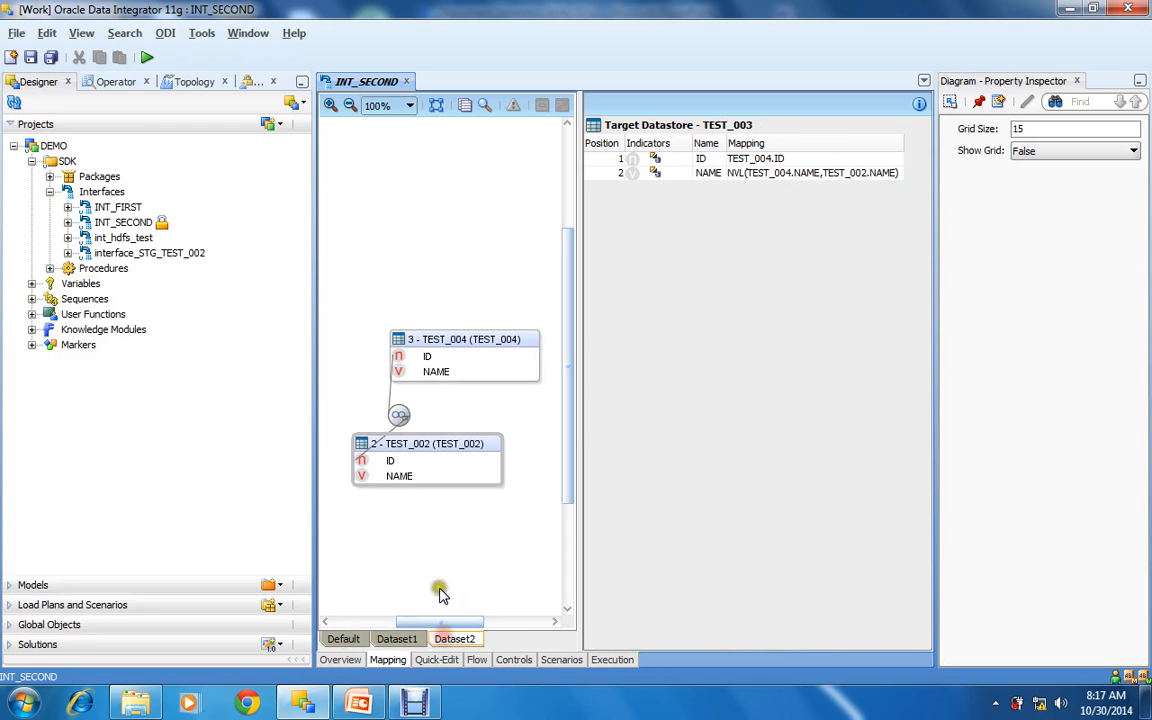
# - Review the set operators in INT_SECOND's Datasets Configuration, close it and return to the interface overview
pyautogui.click(445, 662)
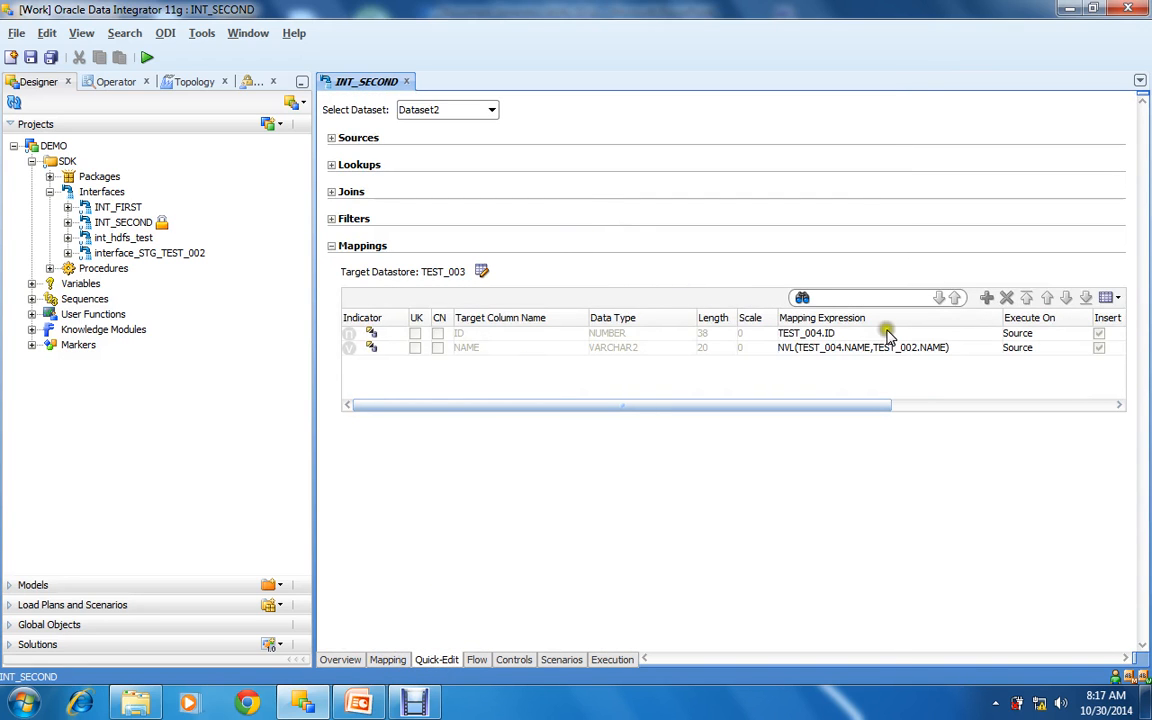
pyautogui.click(473, 110)
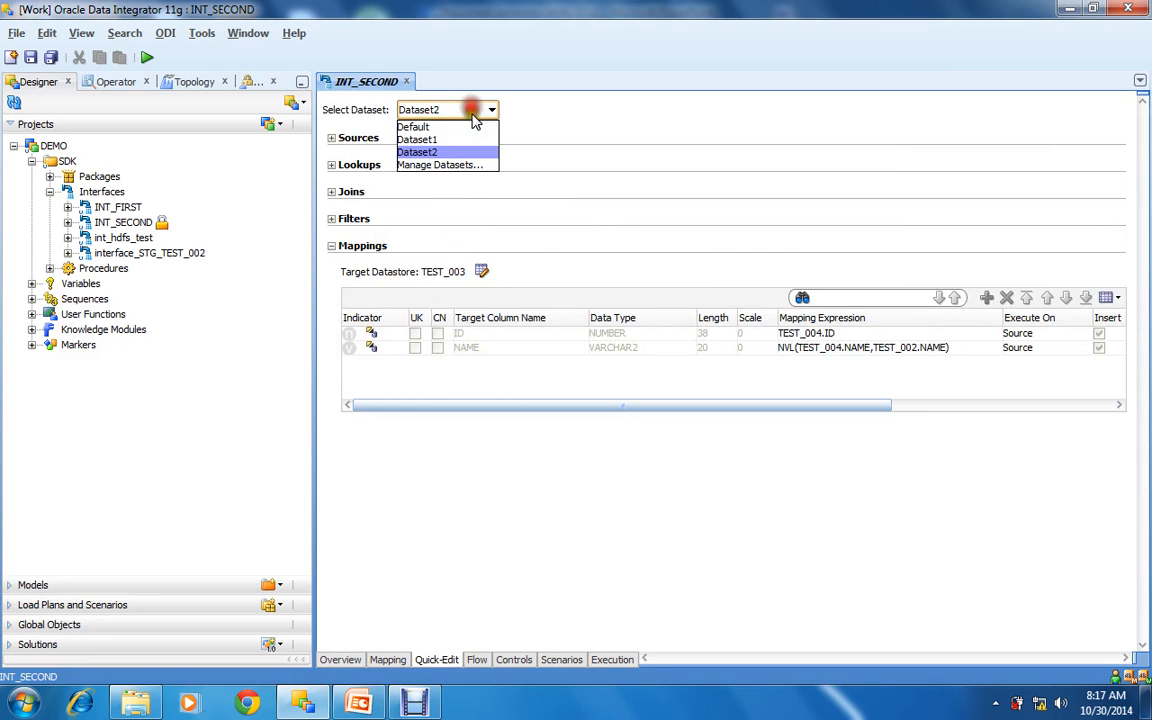
pyautogui.click(450, 164)
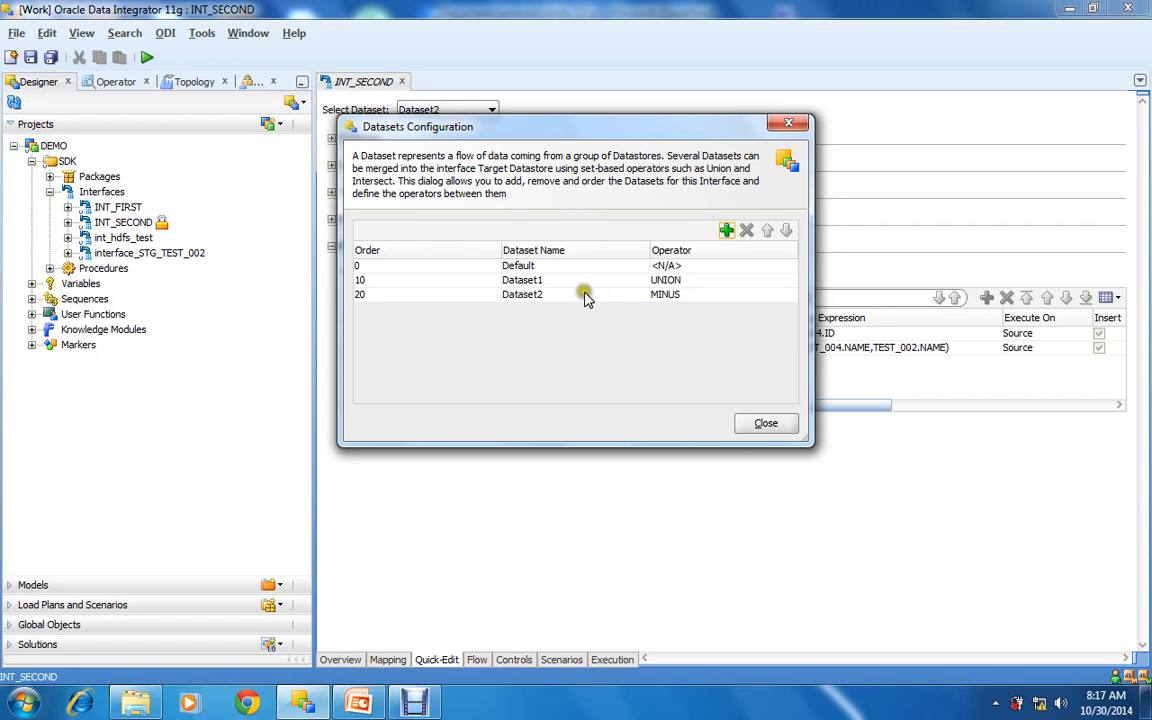
pyautogui.click(790, 425)
pyautogui.click(338, 660)
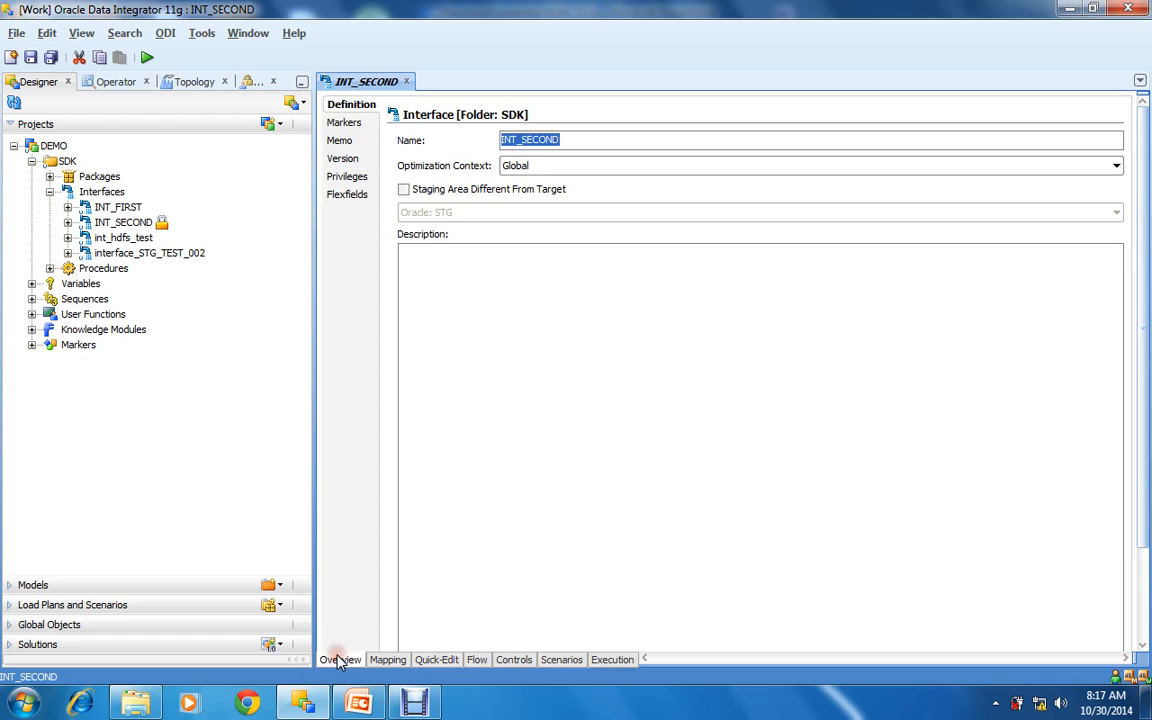
# - Open the Run text file from D:\docgen\runnable and copy its cd C:\Program Files\Java\jdk1.7.0_51\bin line
pyautogui.click(136, 703)
pyautogui.click(477, 345)
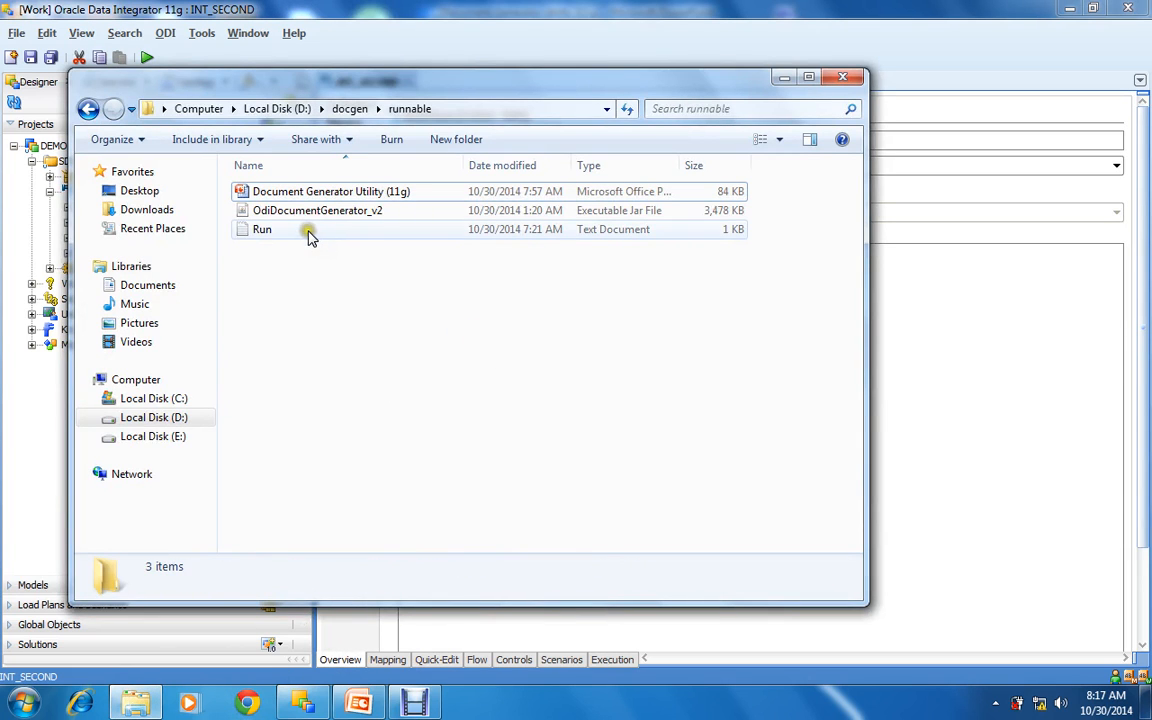
pyautogui.click(311, 213)
pyautogui.doubleClick(303, 230)
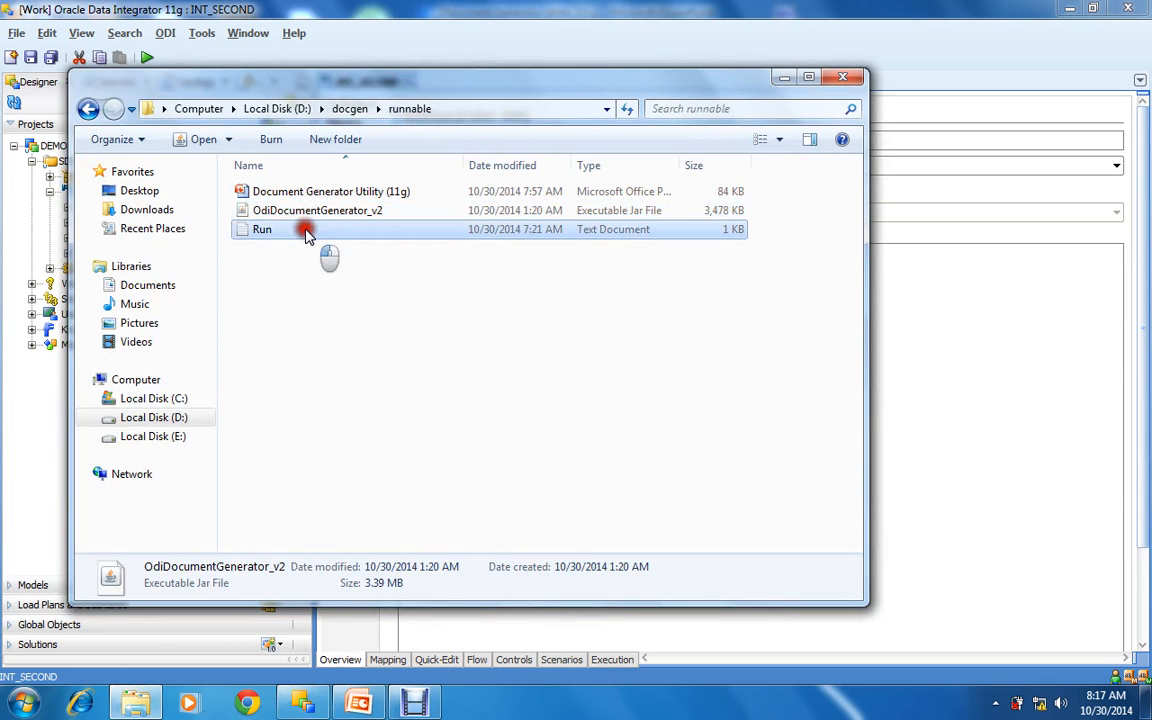
pyautogui.moveTo(532, 82); pyautogui.dragTo(241, 72)
pyautogui.press('super+c')
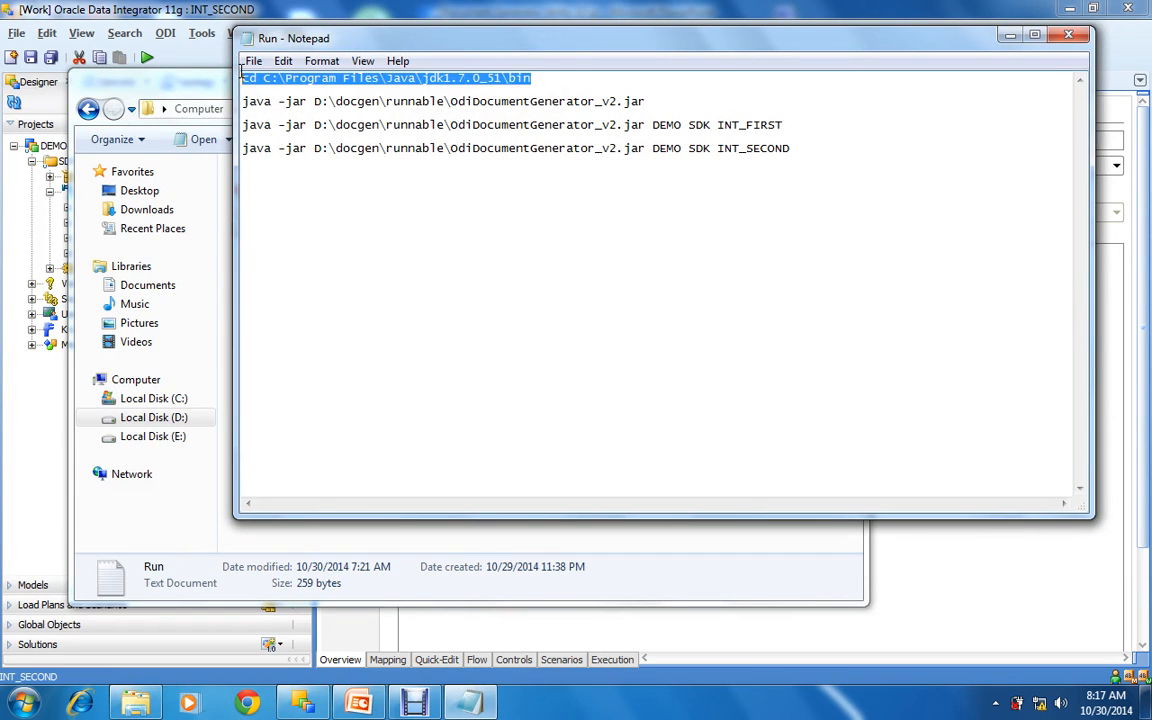
# - Open a command prompt, change the directory to C:\Program Files\Java\jdk1.7.0_51\bin and clear the screen
pyautogui.press('super+r')
pyautogui.write('cmd')
pyautogui.press('Return')
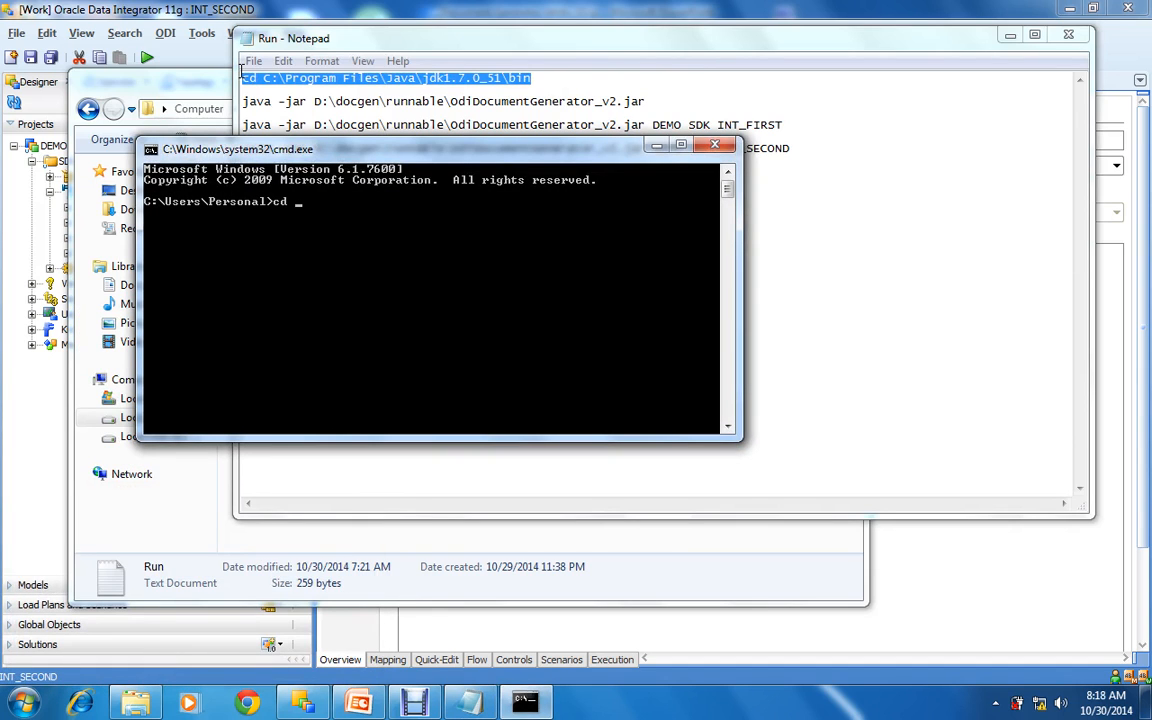
pyautogui.rightClick(354, 216)
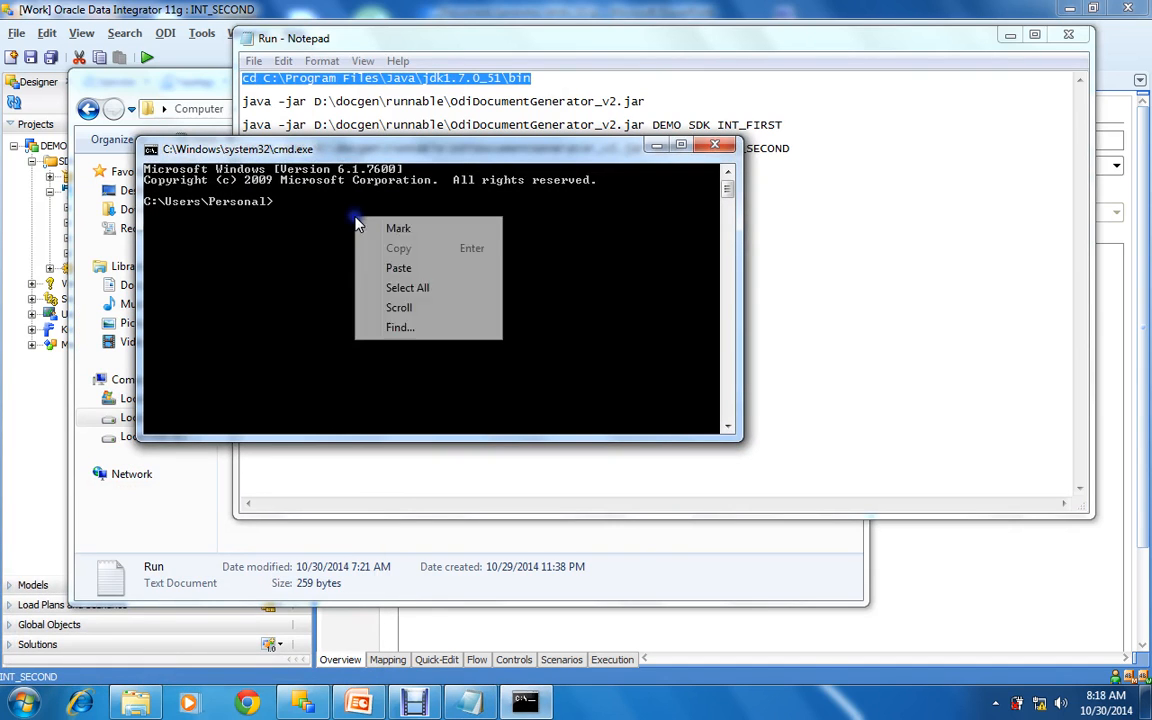
pyautogui.click(398, 268)
pyautogui.press('Return')
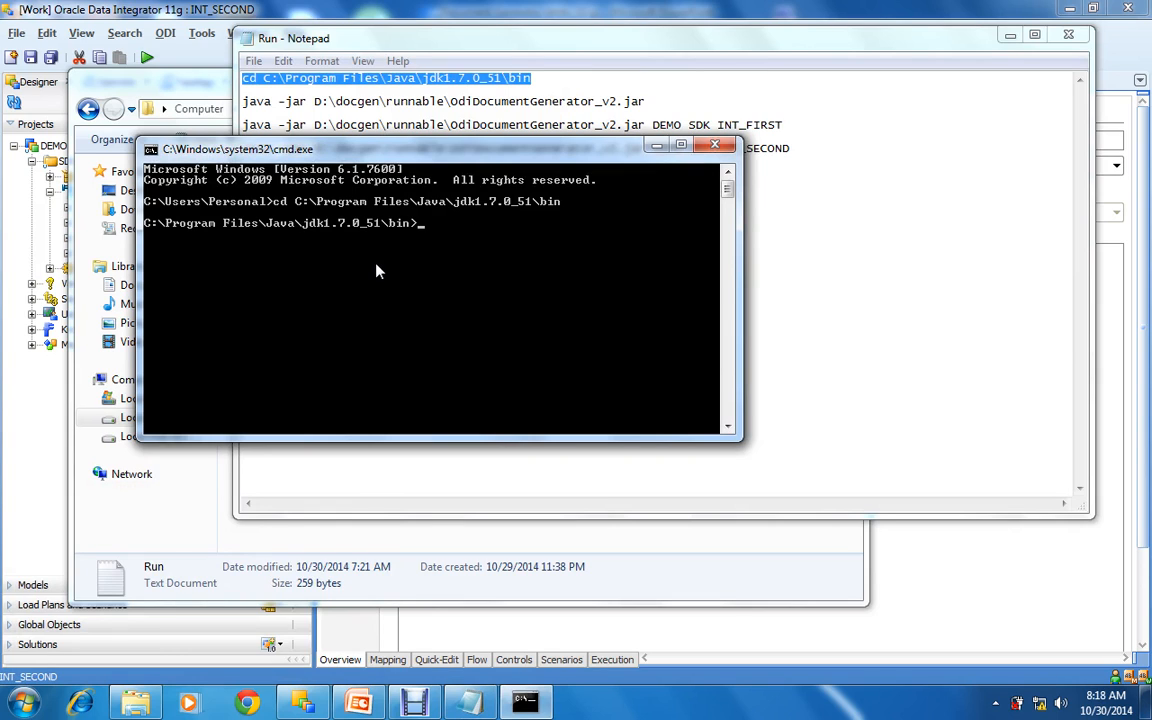
pyautogui.write('cls')
pyautogui.press('Return')
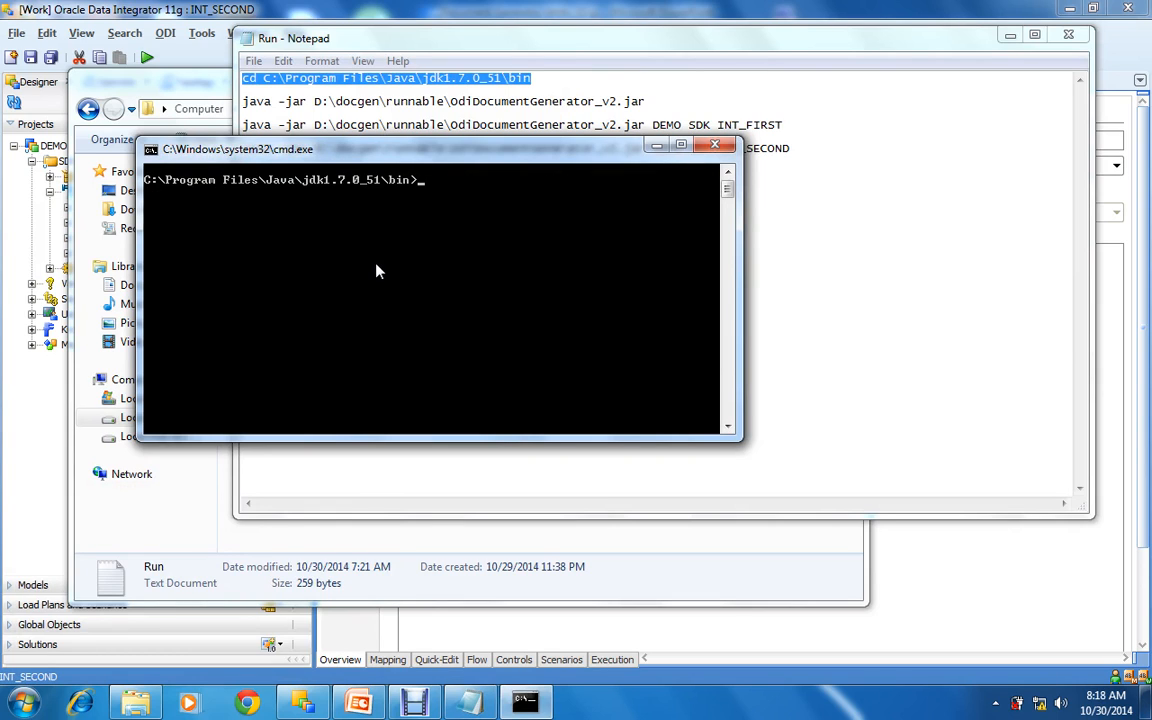
# - Run the command java -jar D:\docgen\runnable\OdiDocumentGenerator_v2.jar from the Run file without any arguments
pyautogui.click(652, 101)
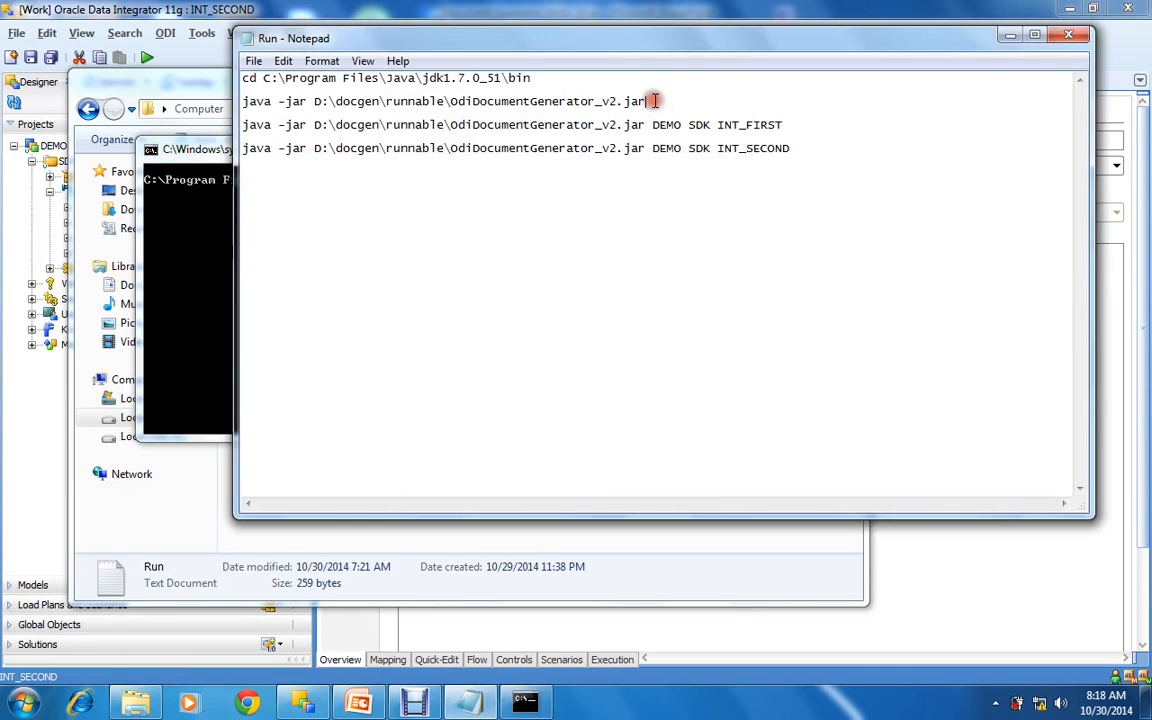
pyautogui.hotkey('shift', 'Home')
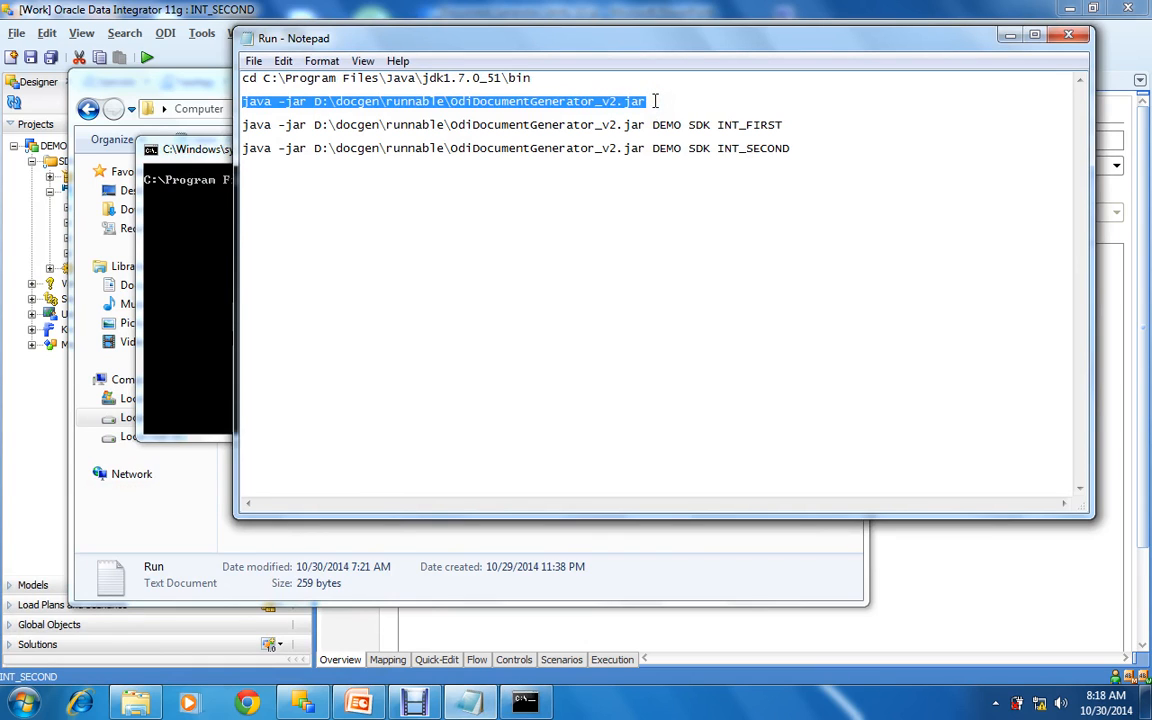
pyautogui.rightClick(187, 220)
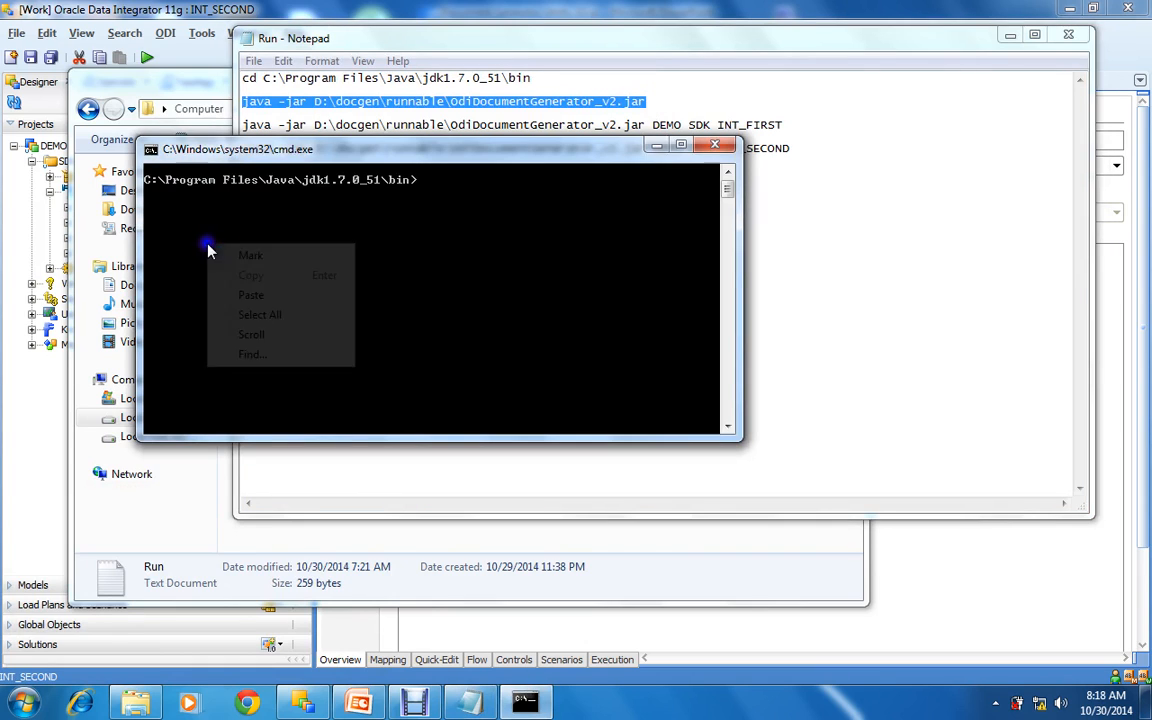
pyautogui.click(226, 295)
pyautogui.press('Return')
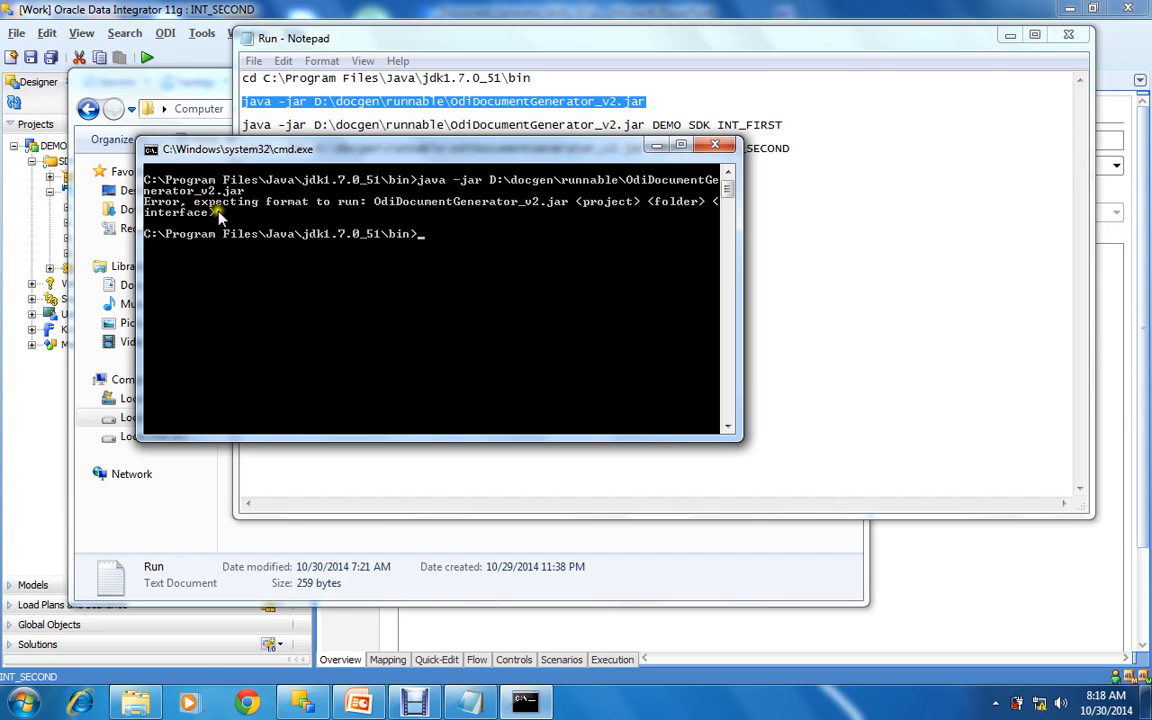
# - Check INT_FIRST in the project tree and run java -jar D:\docgen\runnable\OdiDocumentGenerator_v2.jar DEMO SDK INT_FIRST in the command prompt
pyautogui.click(806, 125)
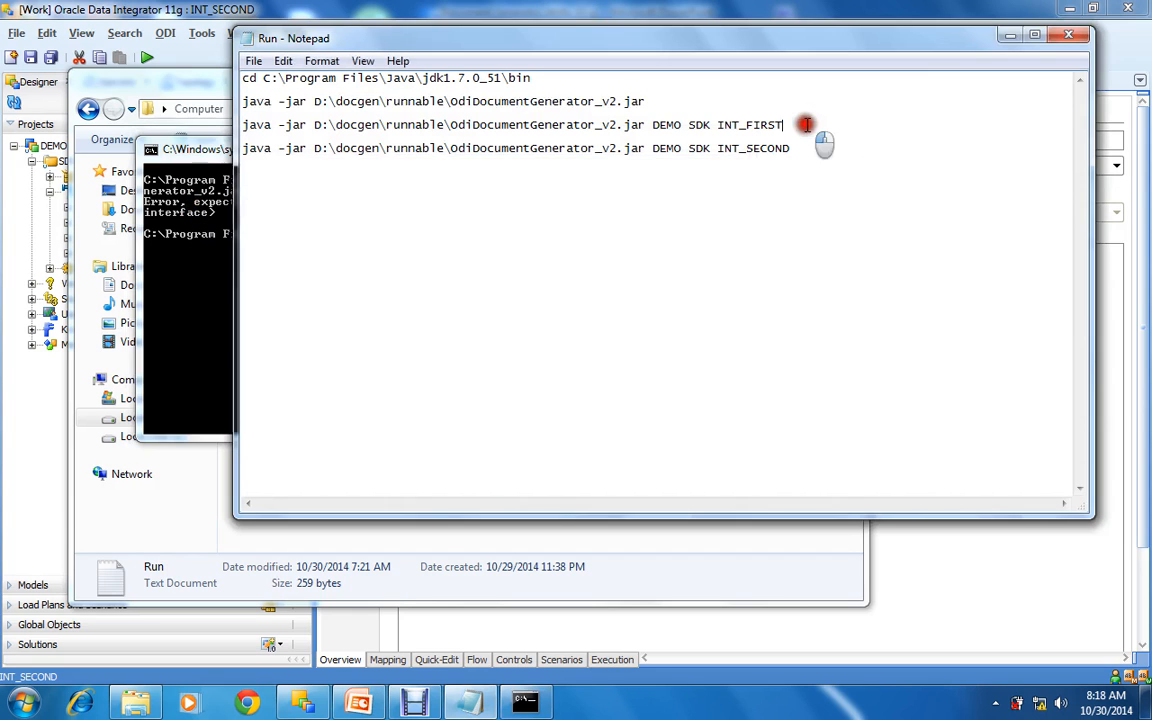
pyautogui.click(31, 172)
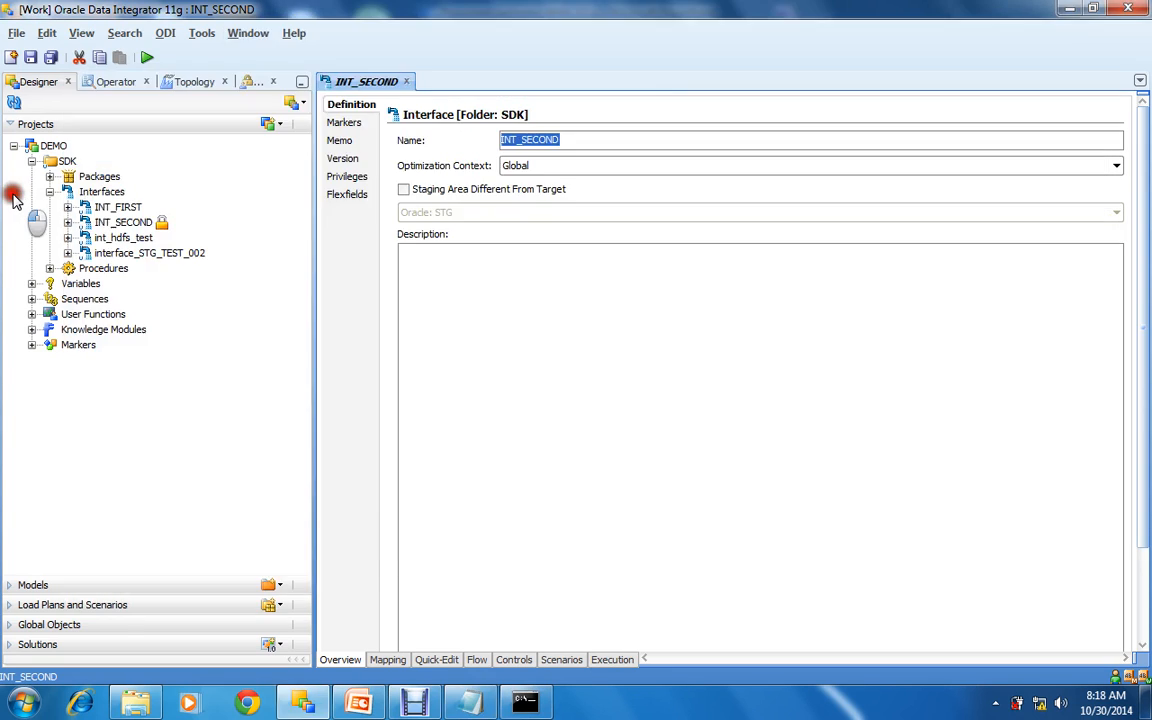
pyautogui.click(133, 207)
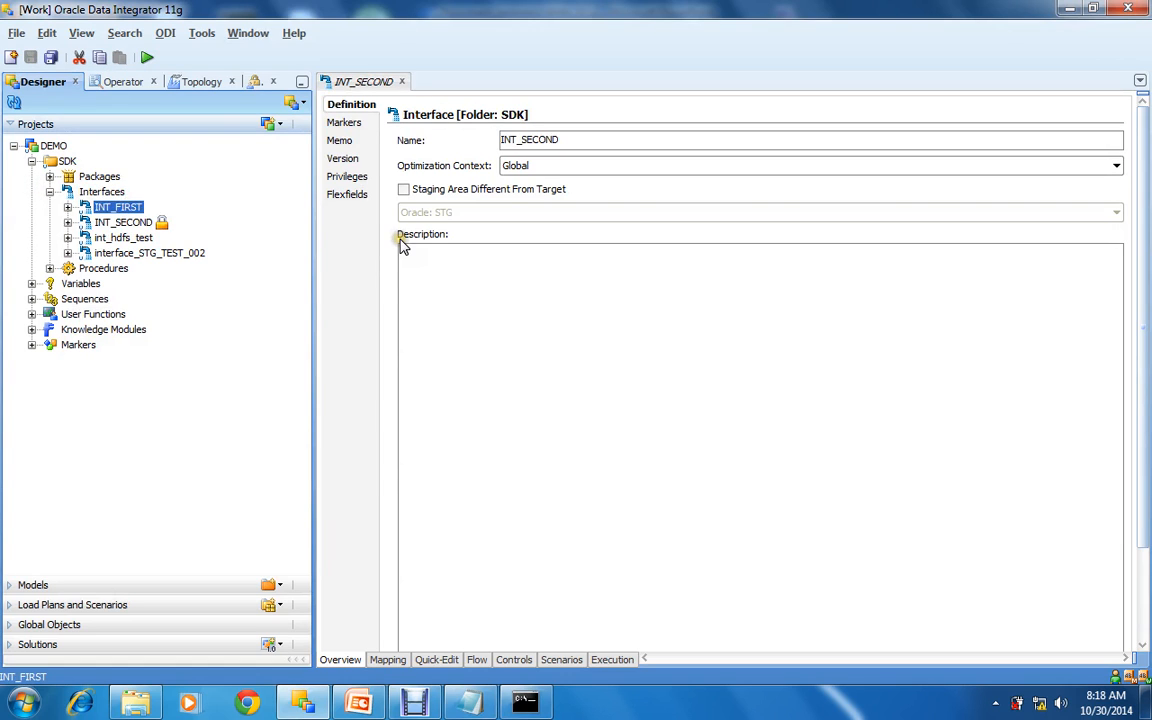
pyautogui.hotkey('alt', 'Tab')
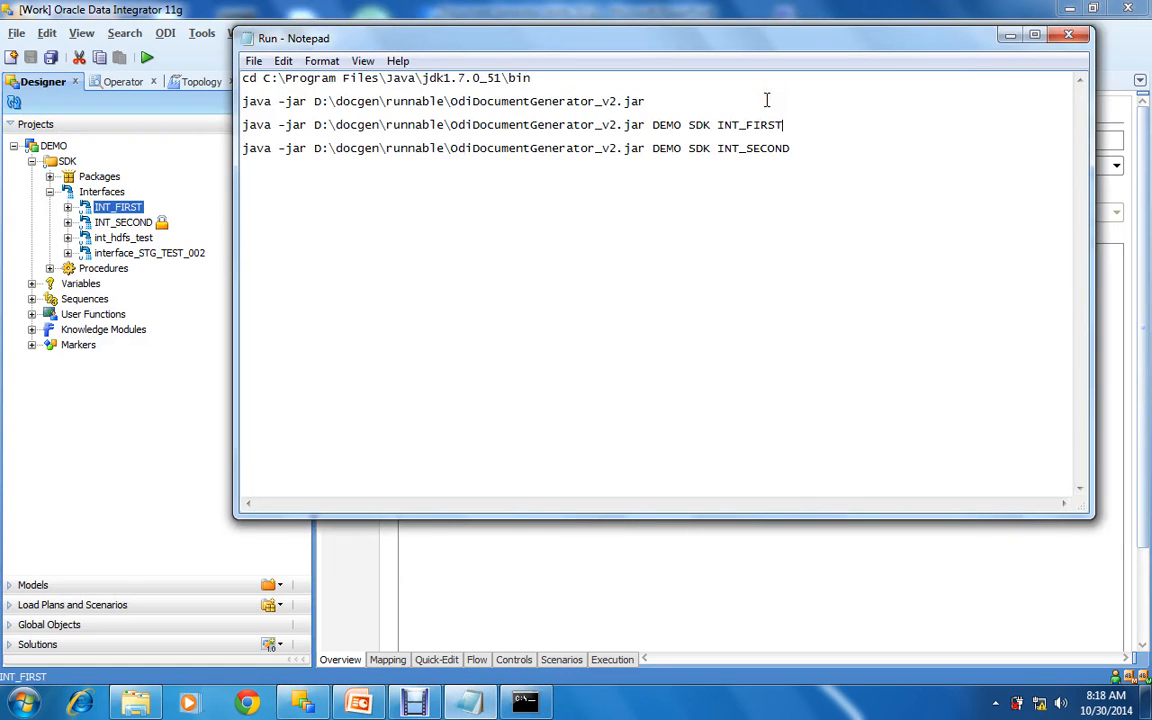
pyautogui.hotkey('shift', 'End')
pyautogui.press('super+c')
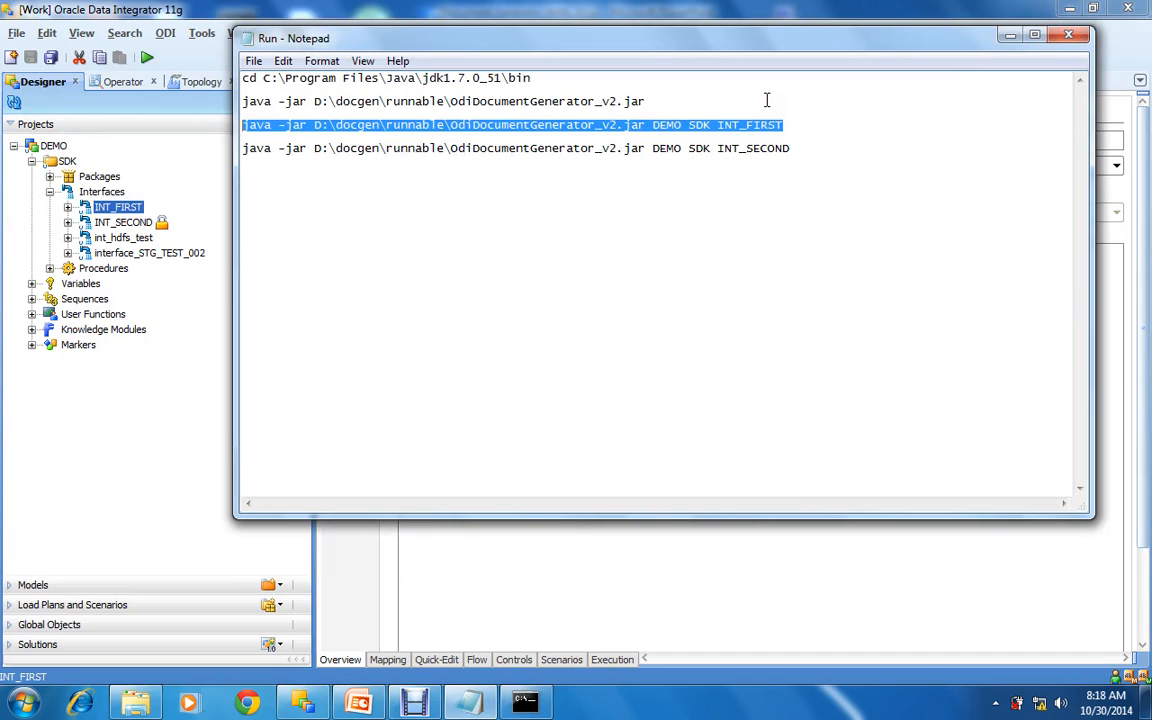
pyautogui.click(525, 700)
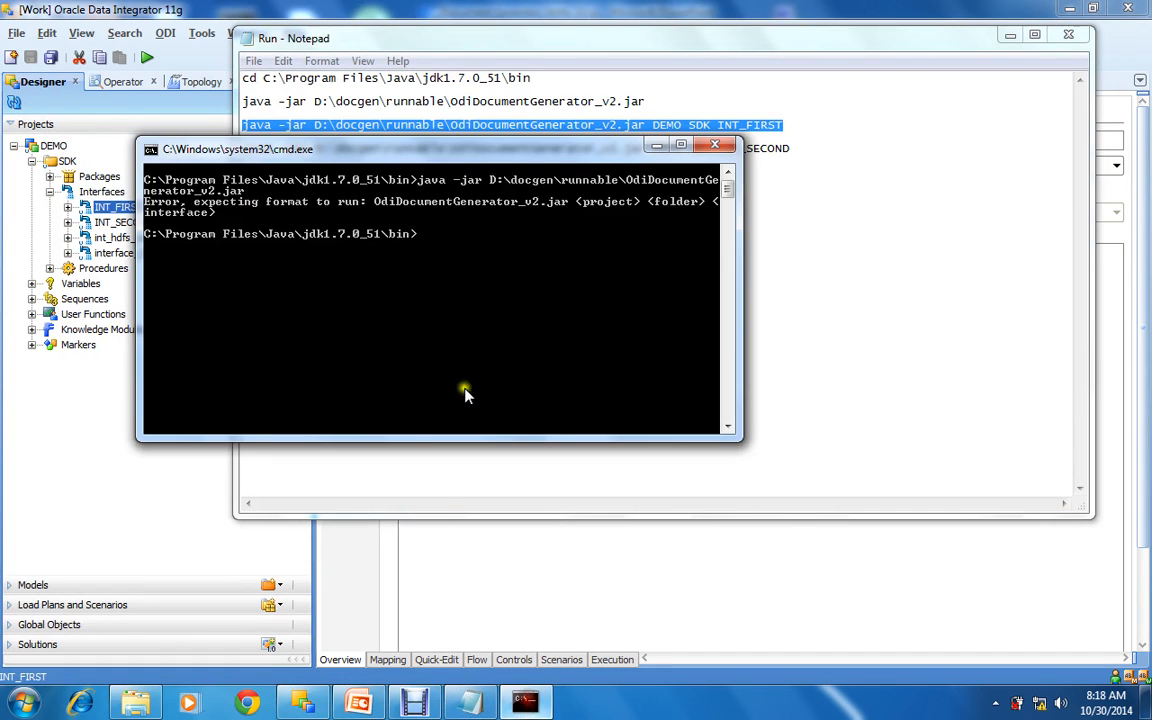
pyautogui.rightClick(386, 316)
pyautogui.click(405, 367)
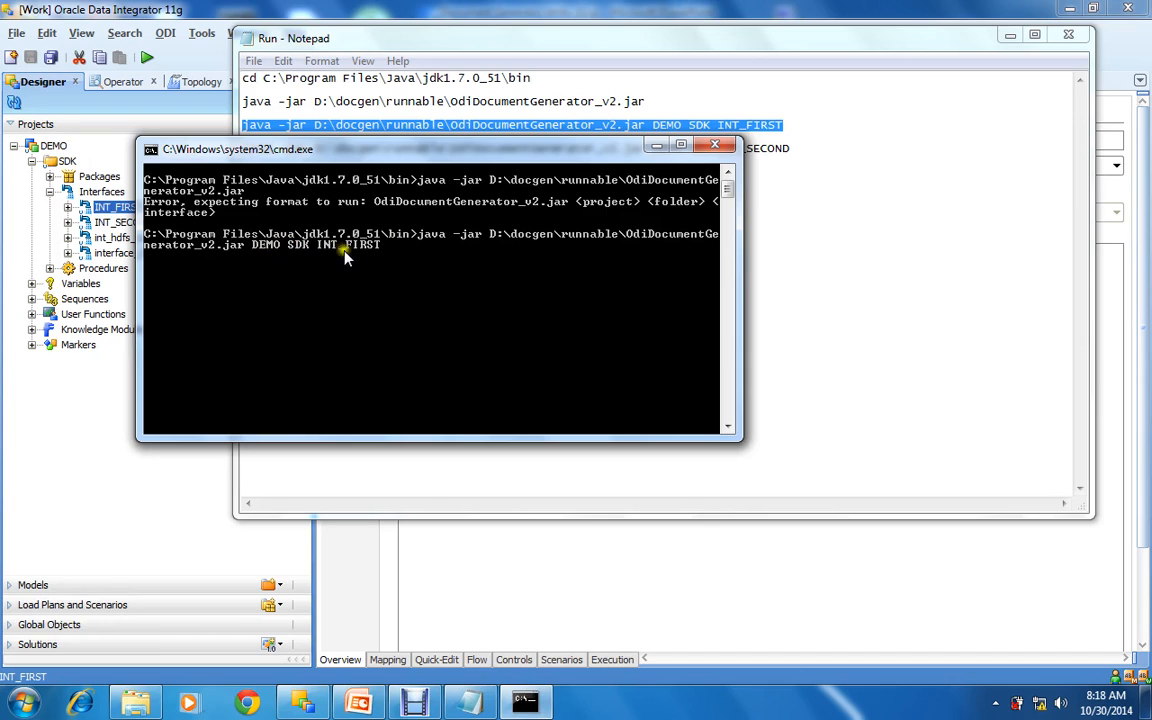
pyautogui.press('Return')
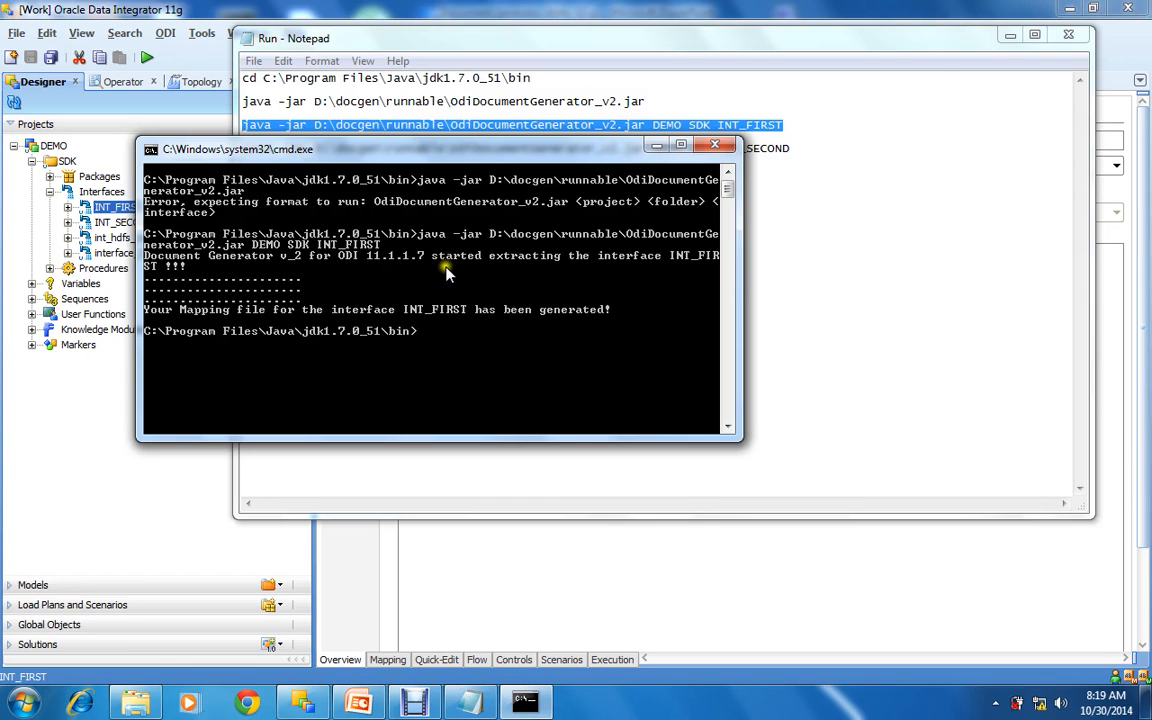
# - Go up to the D:\docgen folder in the file explorer and check for the generated INT_FIRST mapping file
pyautogui.click(136, 701)
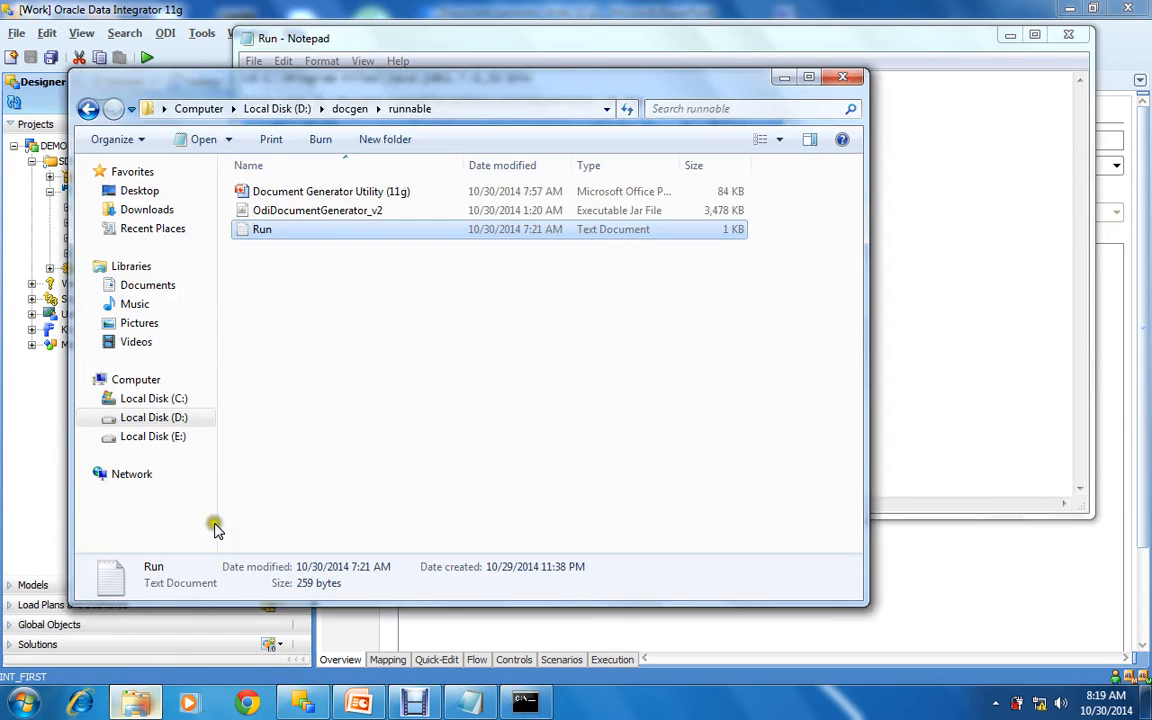
pyautogui.click(306, 318)
pyautogui.click(345, 115)
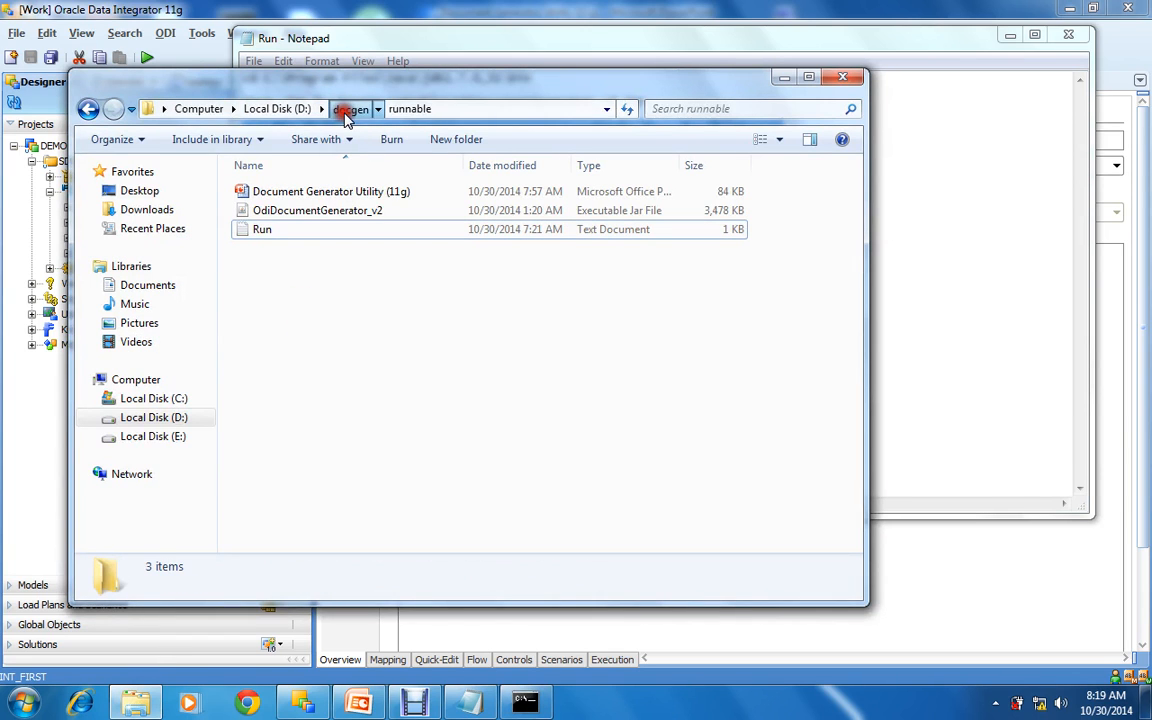
pyautogui.click(334, 228)
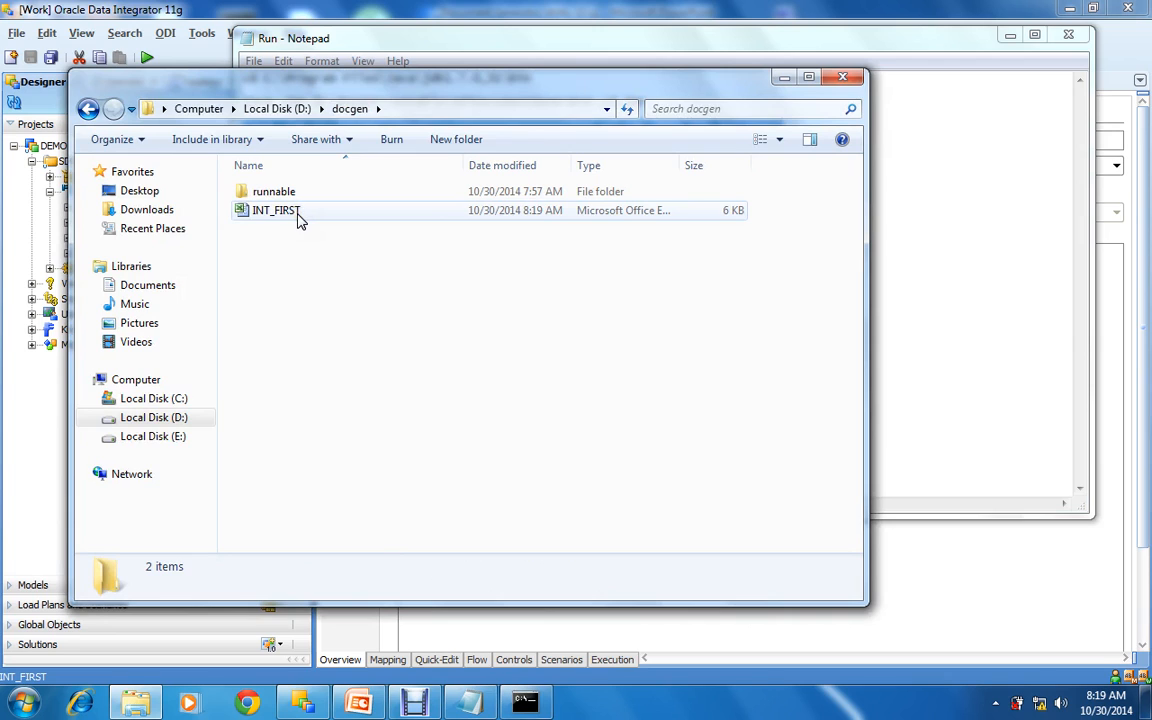
# - Run java -jar D:\docgen\runnable\OdiDocumentGenerator_v2.jar DEMO SDK INT_SECOND in the command prompt by editing the previous command
pyautogui.click(525, 705)
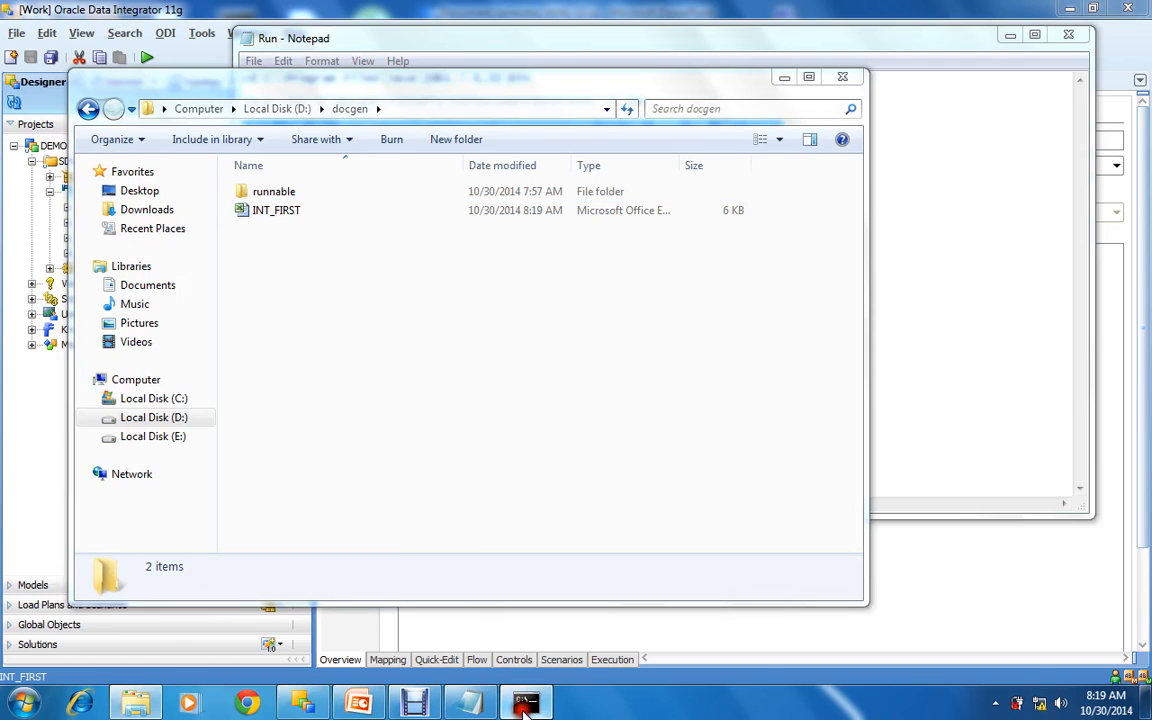
pyautogui.press('Up')
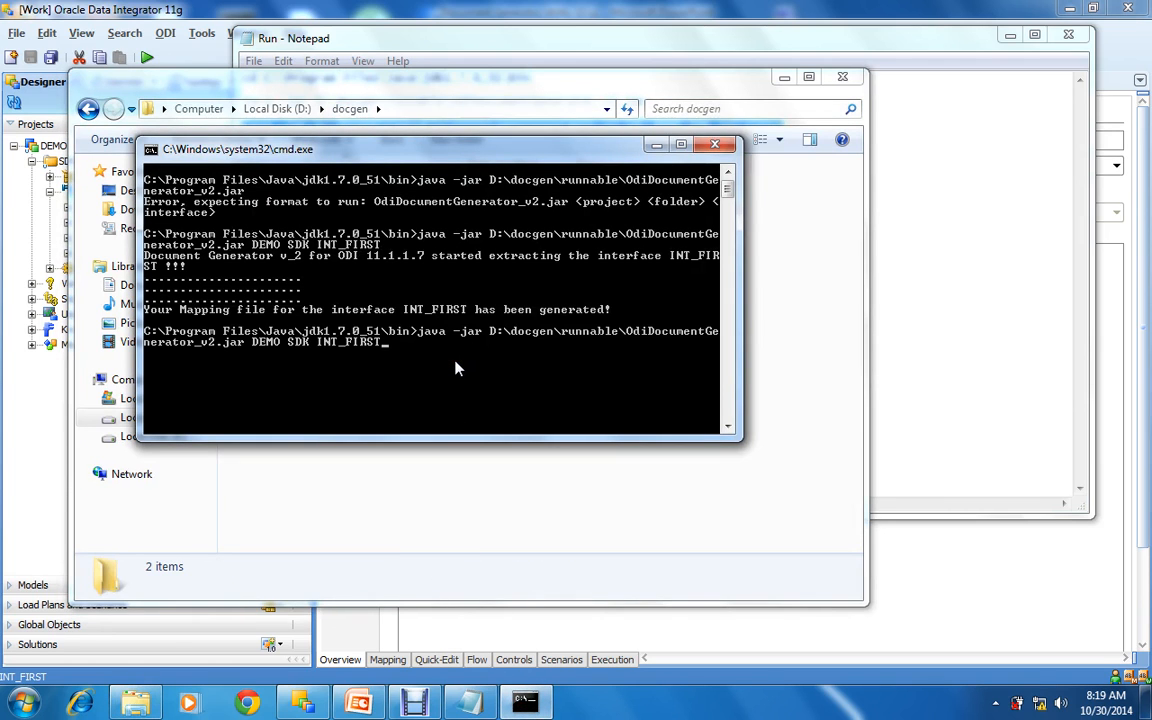
pyautogui.press('BackSpace')
pyautogui.press('capslock')
pyautogui.write('S')
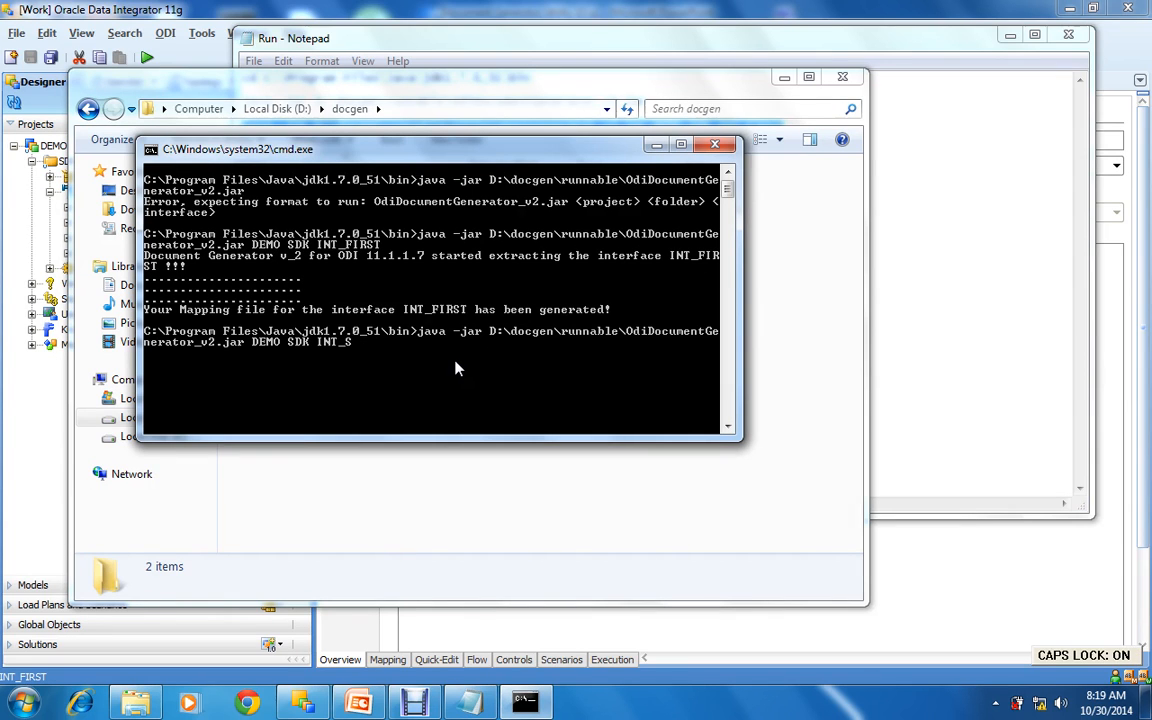
pyautogui.write('ECOND')
pyautogui.press('Return')
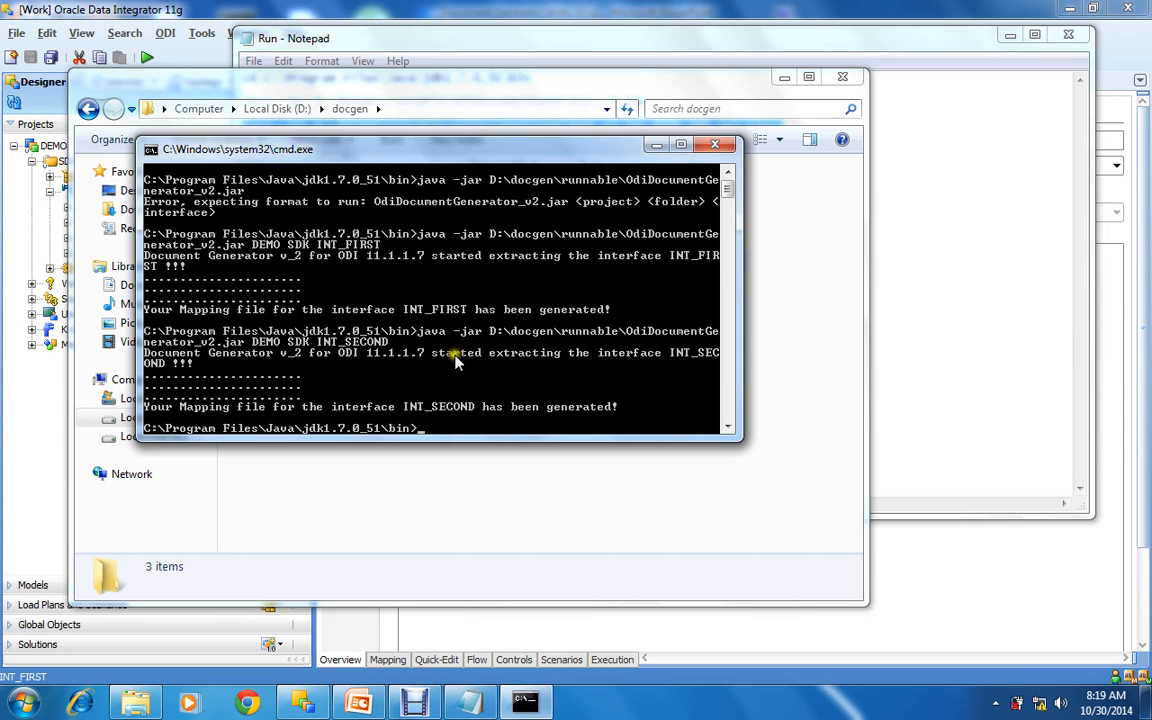
# - Open the INT_FIRST workbook from D:\docgen in Excel and autofit the width of all its columns
pyautogui.click(470, 458)
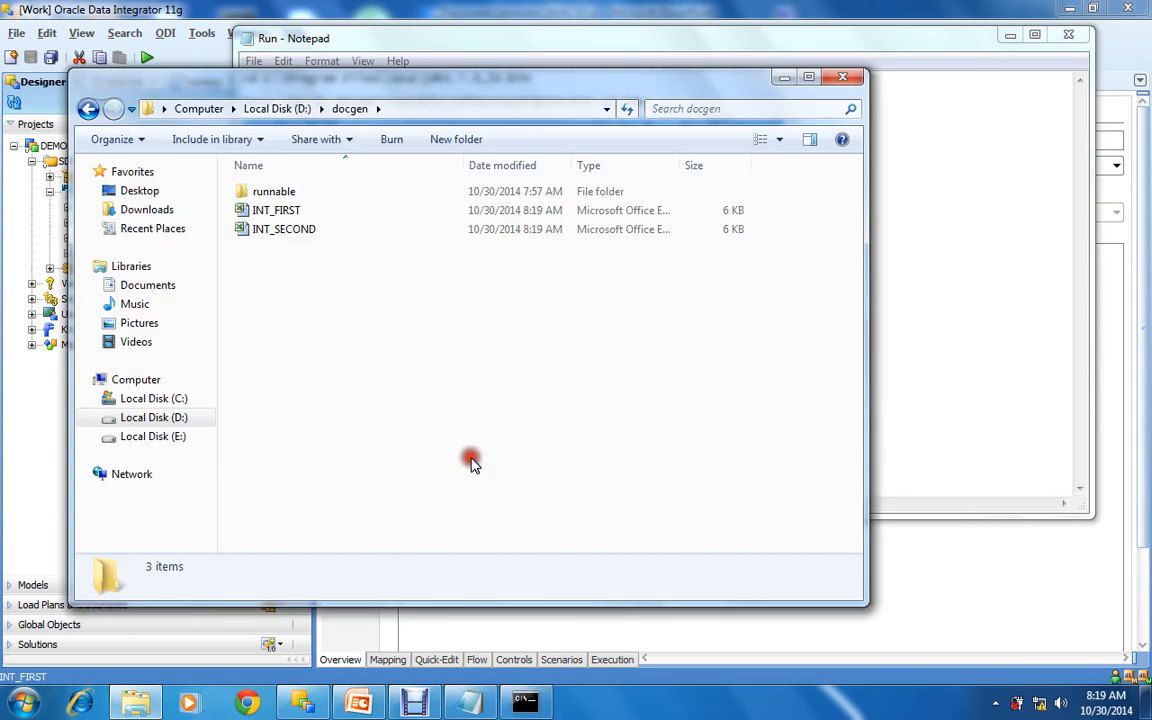
pyautogui.click(335, 220)
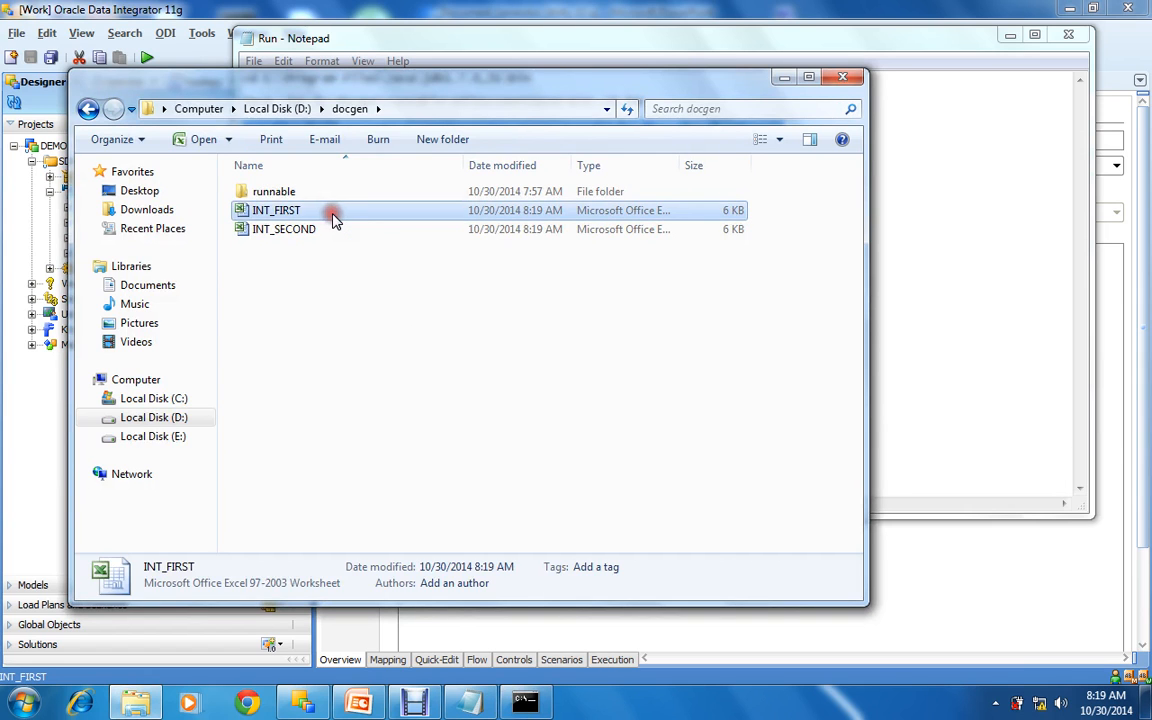
pyautogui.doubleClick(335, 220)
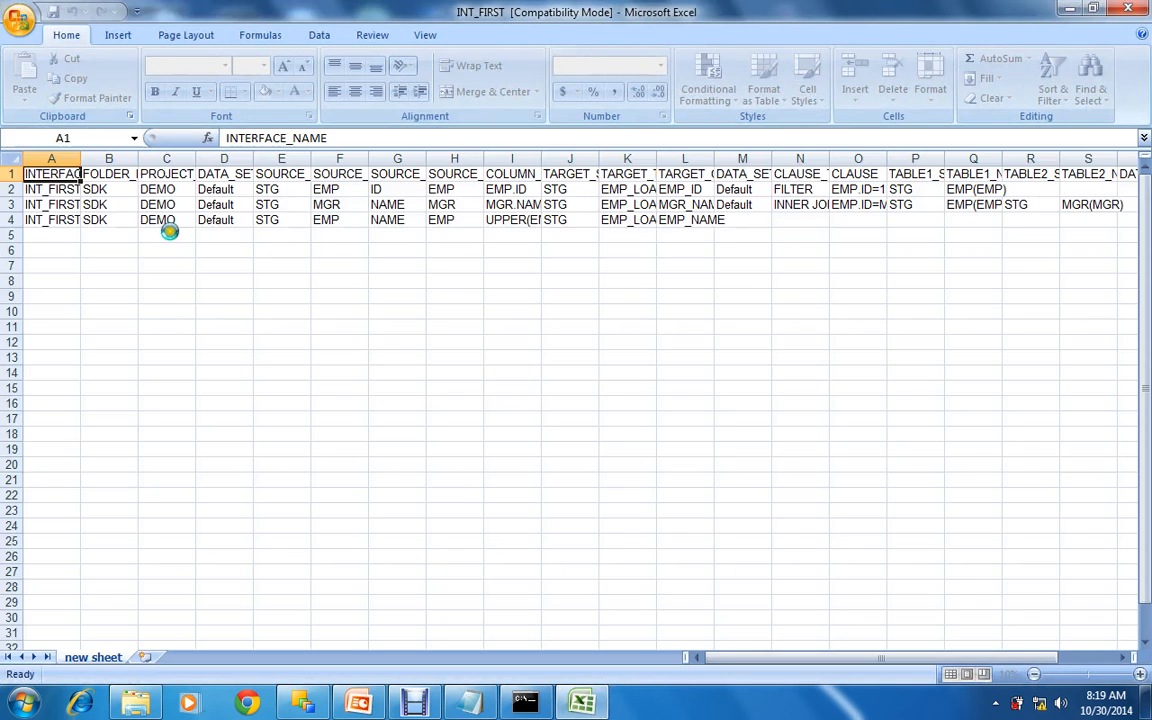
pyautogui.click(12, 158)
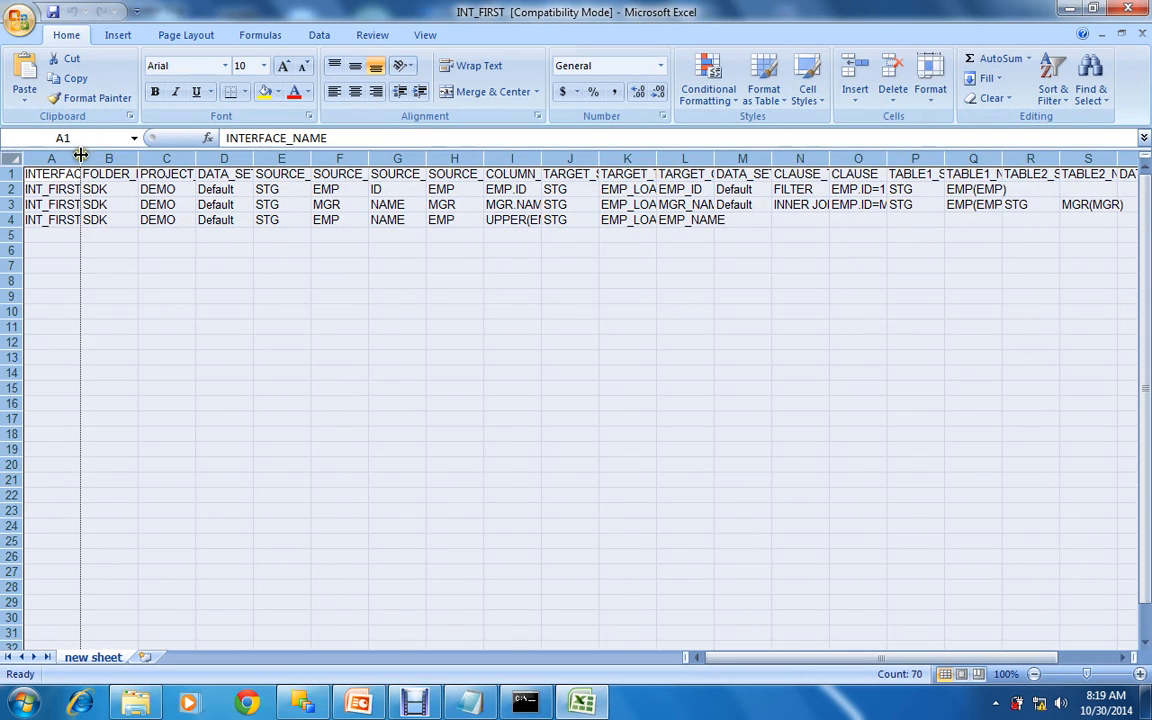
pyautogui.doubleClick(80, 158)
# - Examine the interface, folder, project and data set entries and the SOURCE_SCHEMA, SOURCE_TABLE and SOURCE_COLUMN headings of the INT_FIRST sheet
pyautogui.click(113, 190)
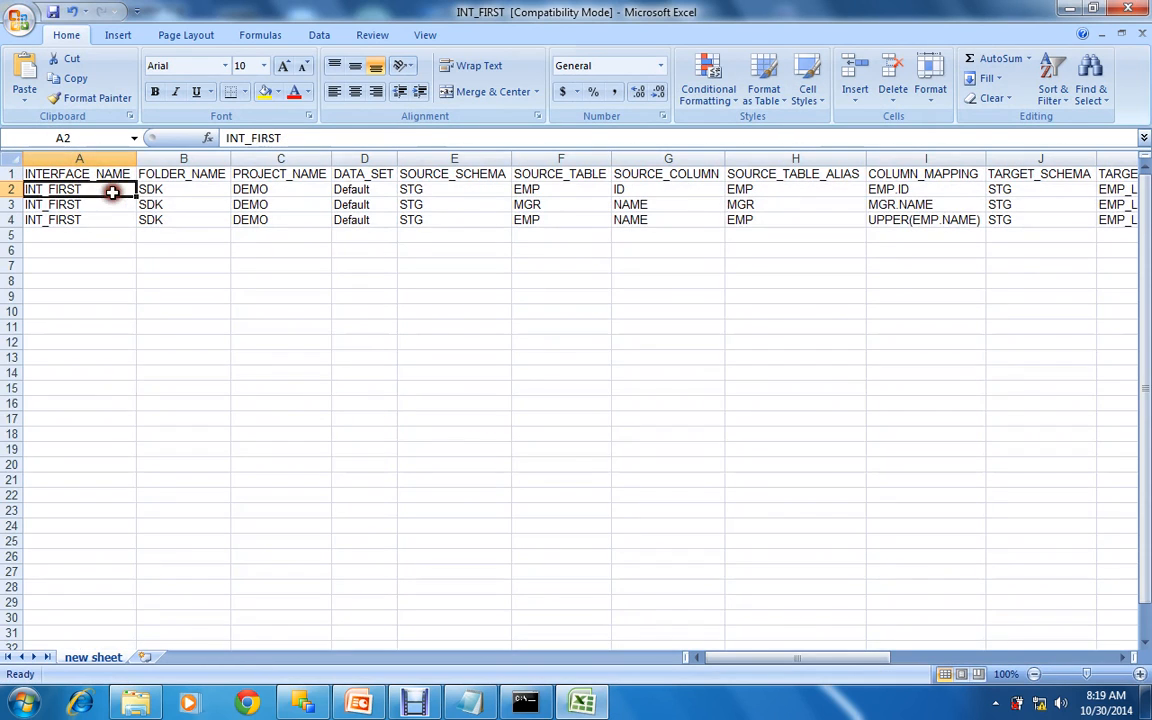
pyautogui.click(192, 190)
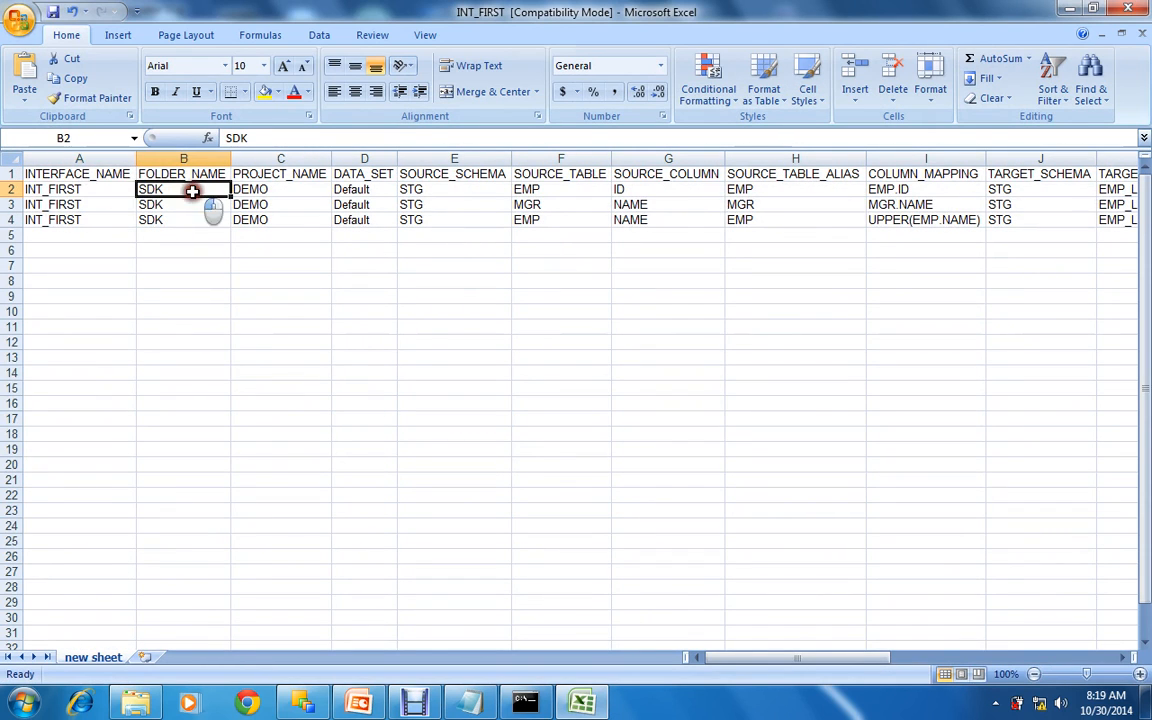
pyautogui.click(288, 193)
pyautogui.moveTo(366, 194); pyautogui.dragTo(368, 215)
pyautogui.click(443, 193)
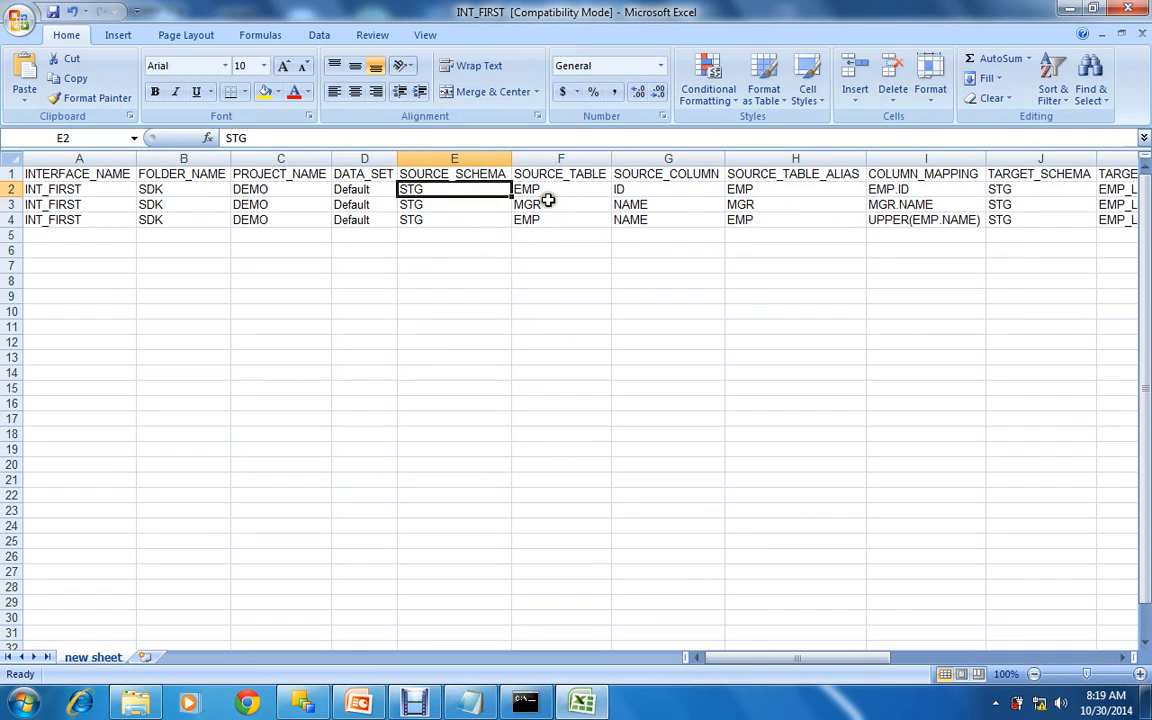
pyautogui.click(450, 172)
pyautogui.click(538, 175)
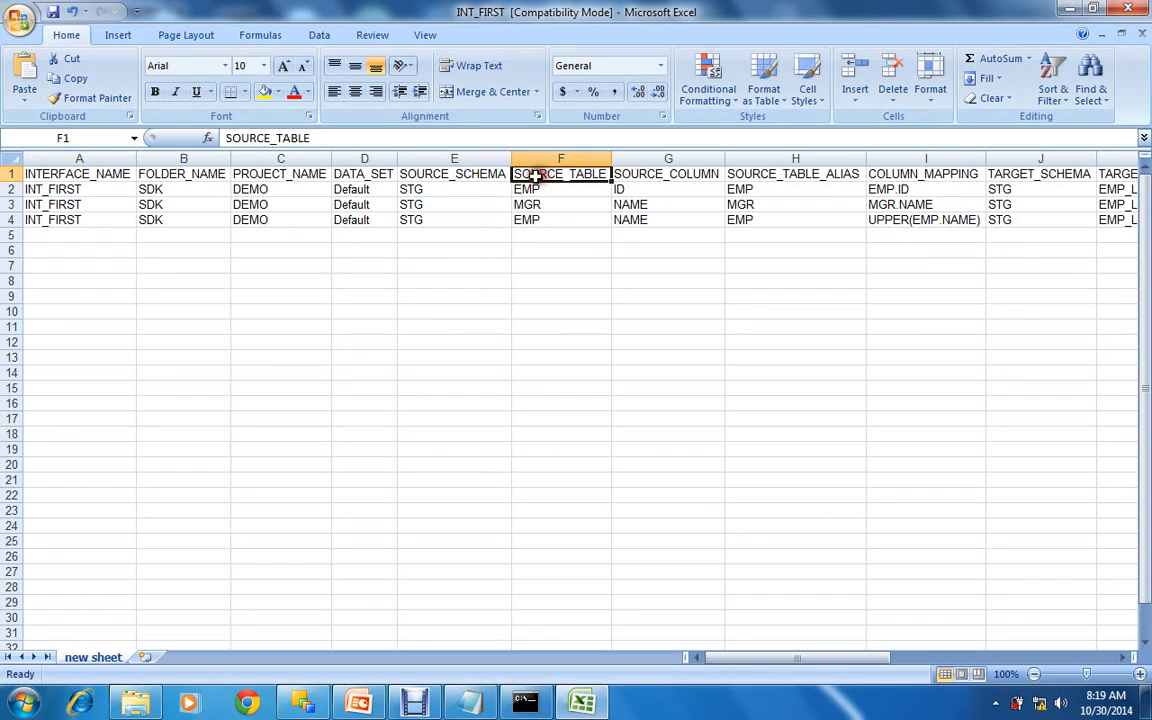
pyautogui.click(490, 175)
pyautogui.moveTo(526, 176); pyautogui.dragTo(628, 176)
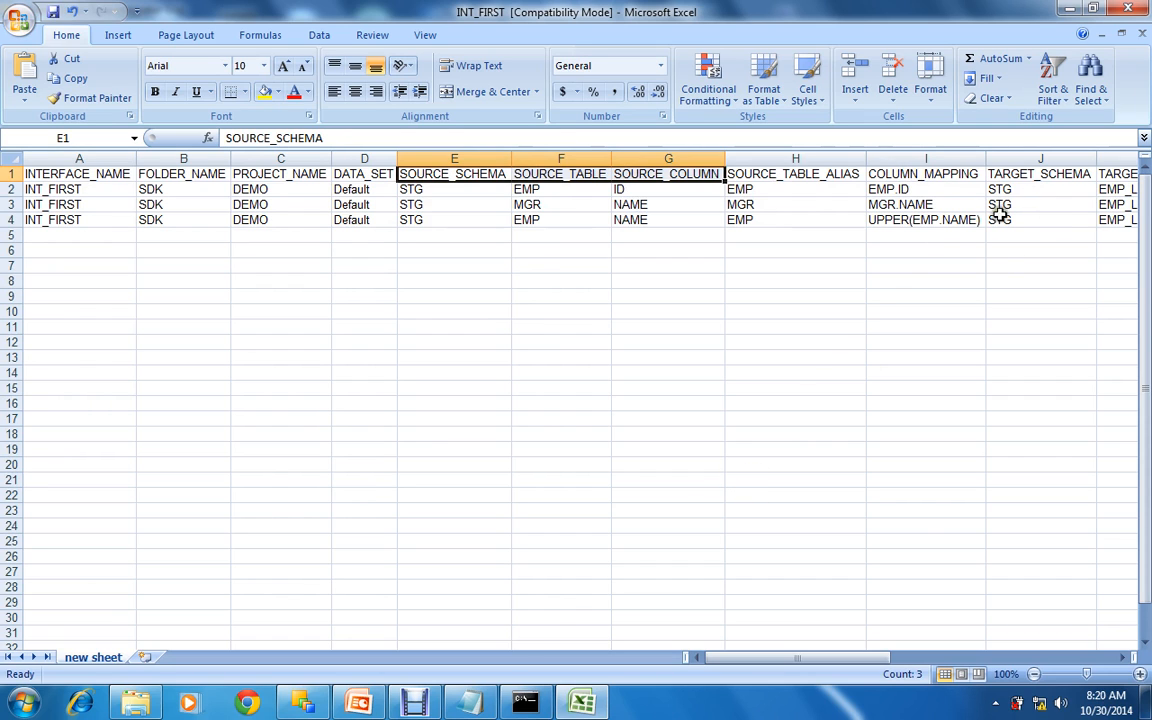
# - Examine how COLUMN_MAPPING links the source columns to TARGET_SCHEMA, TARGET_TABLE and TARGET_COLUMN in the mapping rows
pyautogui.click(1037, 174)
pyautogui.moveTo(1037, 174); pyautogui.dragTo(1037, 174)
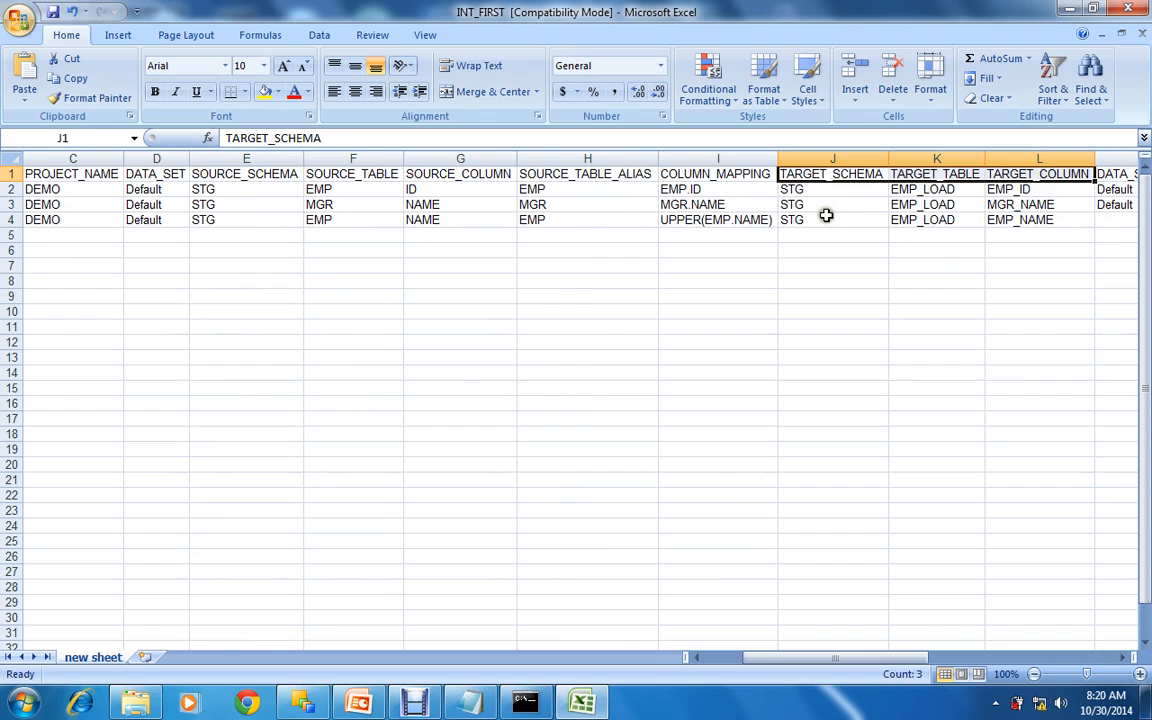
pyautogui.moveTo(730, 177); pyautogui.dragTo(728, 224)
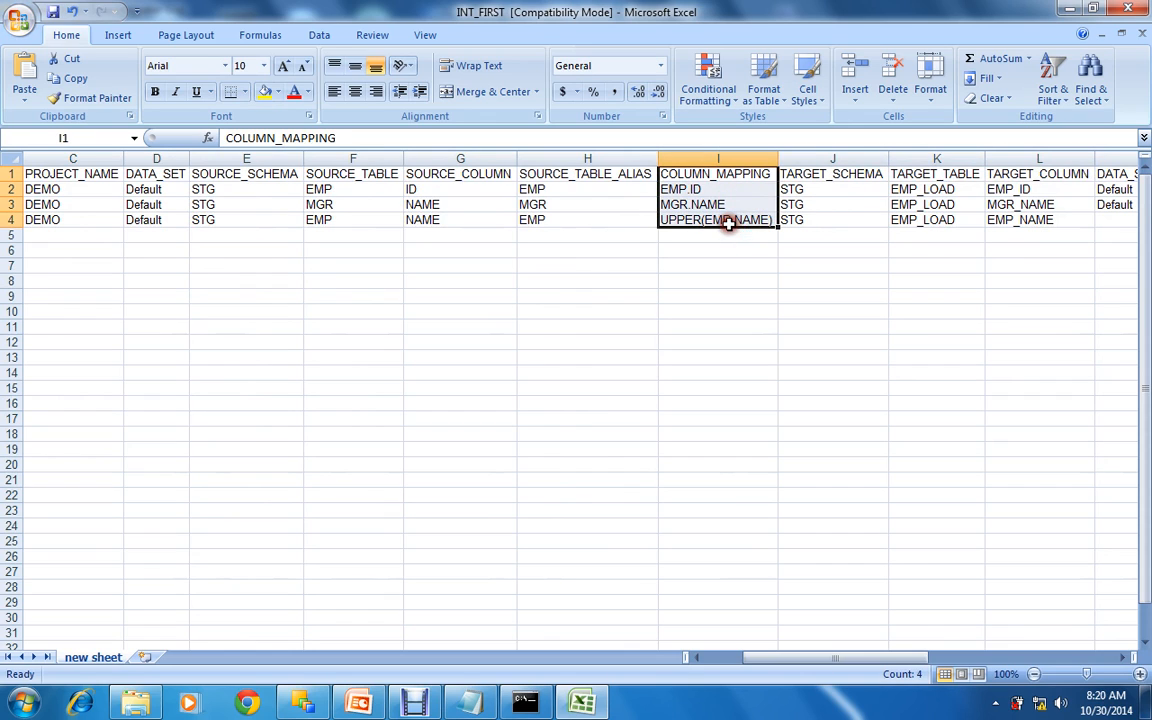
pyautogui.click(358, 191)
pyautogui.click(416, 189)
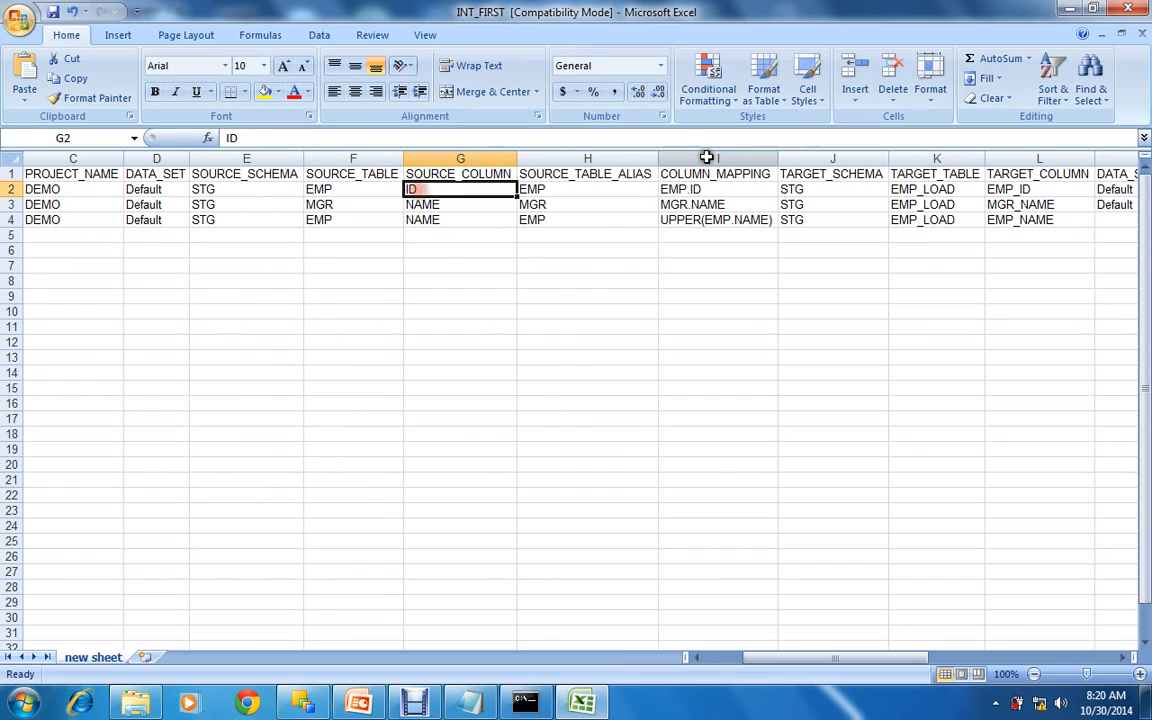
pyautogui.click(720, 193)
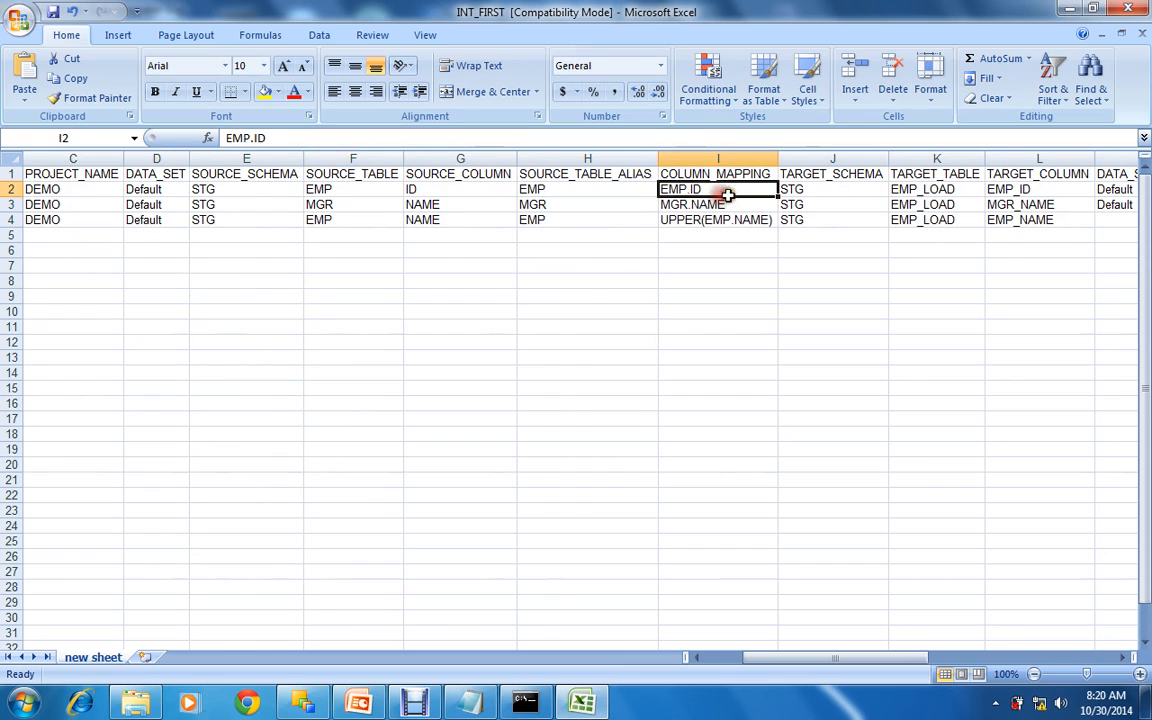
pyautogui.click(846, 195)
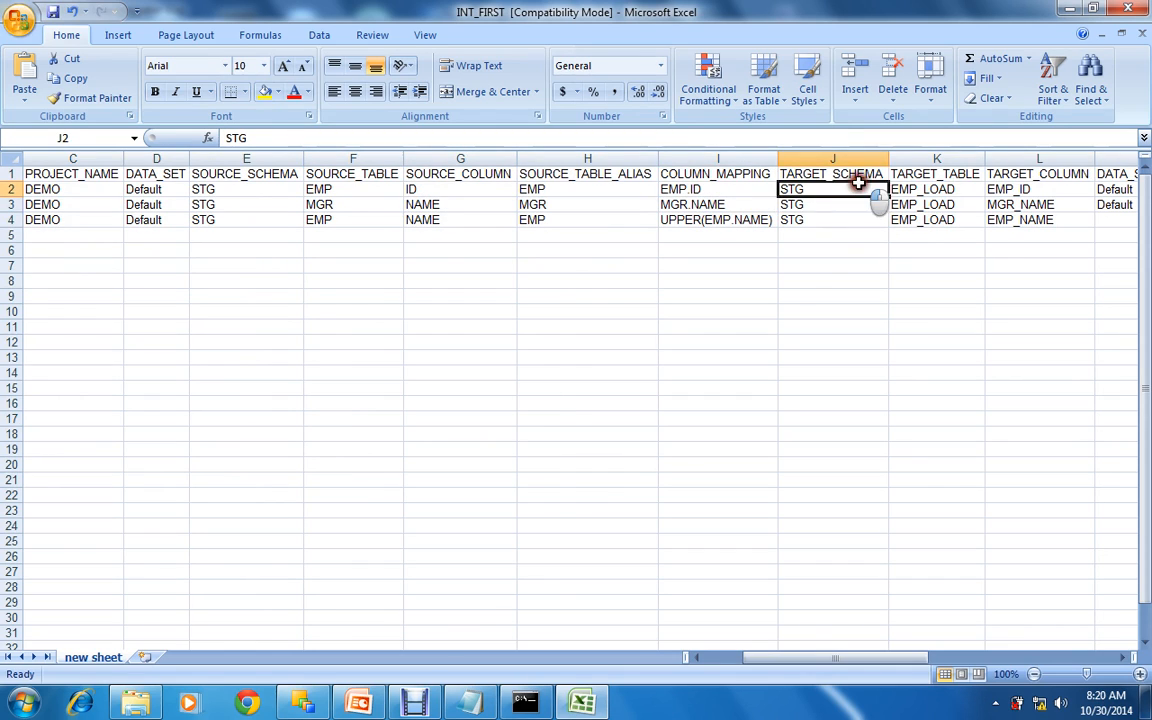
pyautogui.click(943, 188)
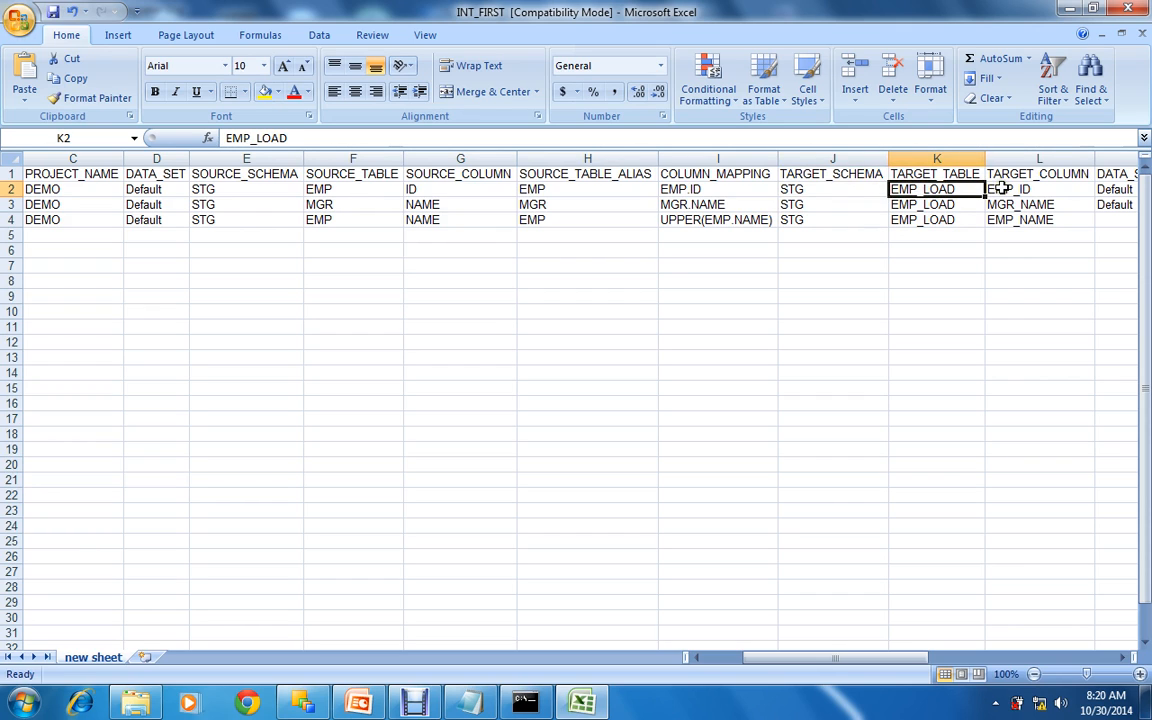
pyautogui.moveTo(879, 195); pyautogui.dragTo(950, 189)
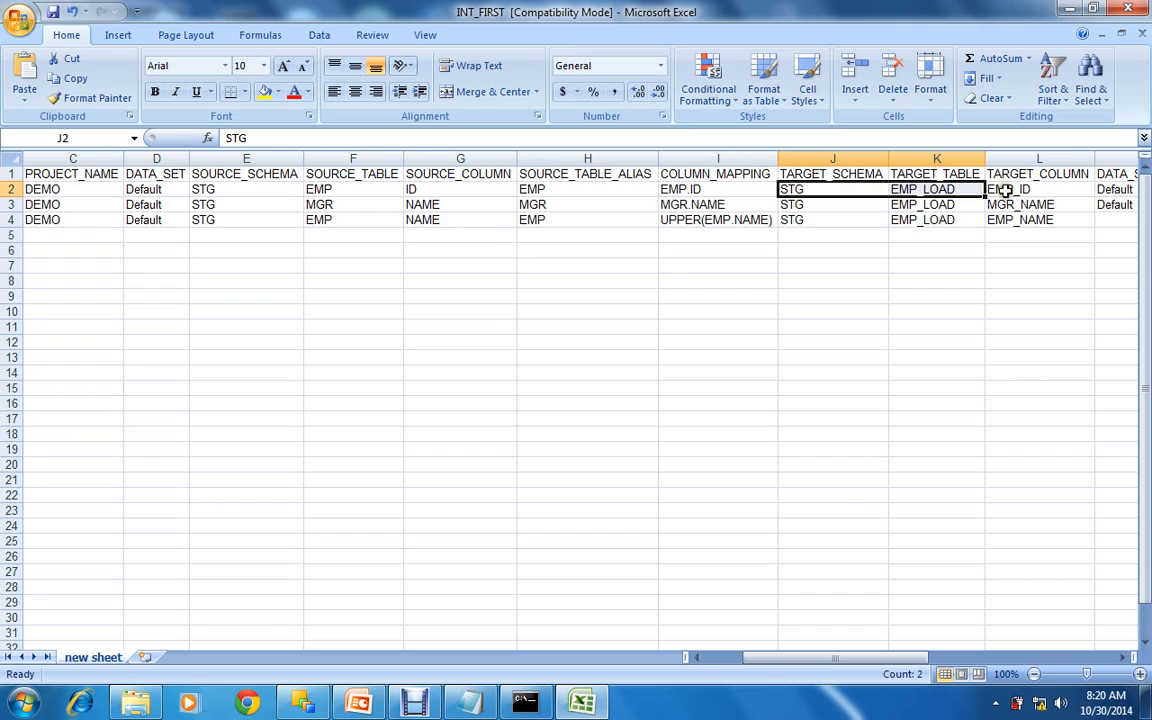
pyautogui.click(1000, 189)
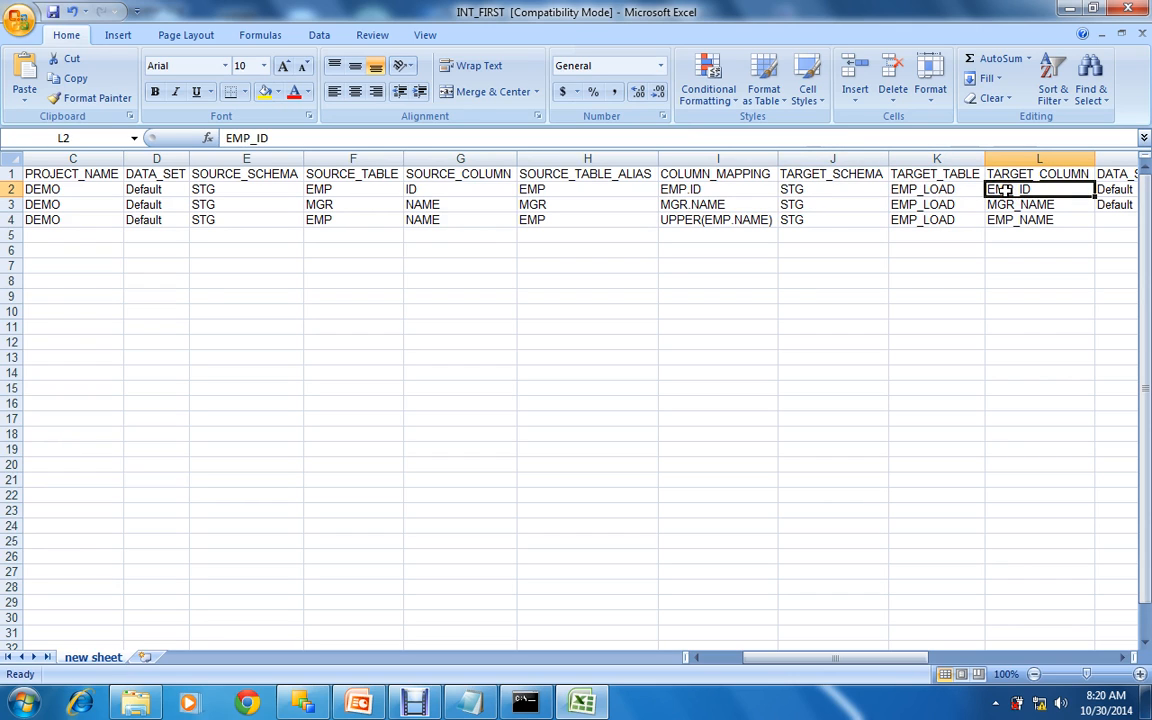
pyautogui.click(716, 220)
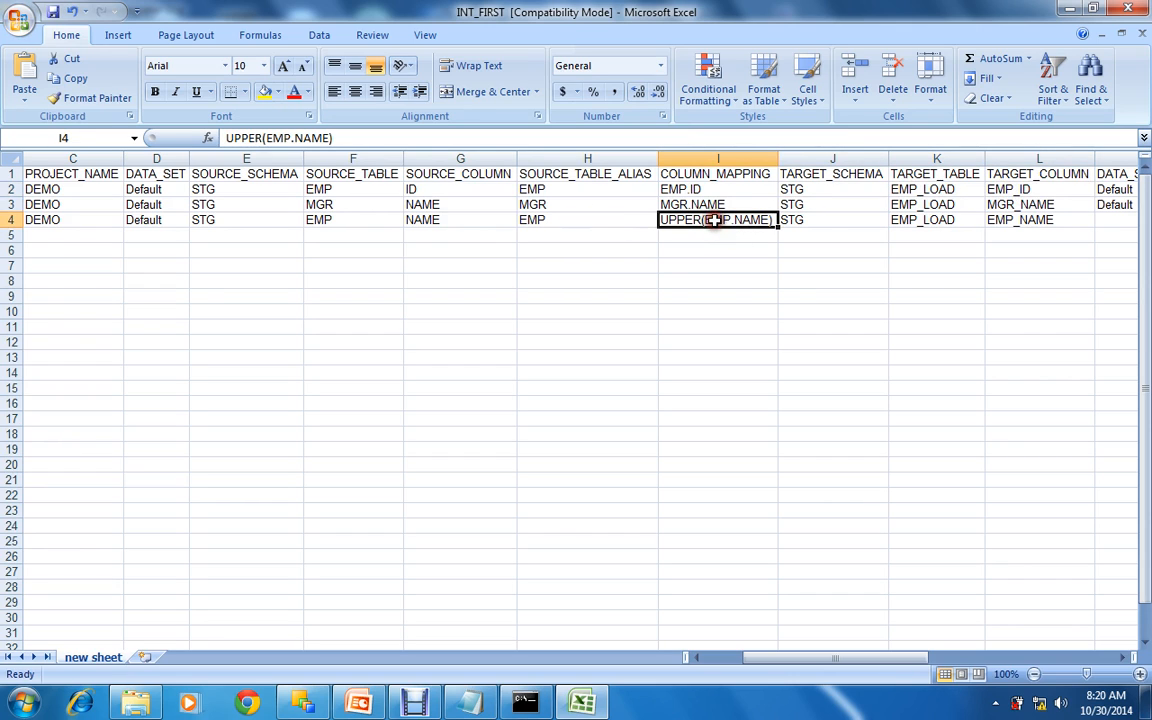
# - Examine the DATA_SET_NAME, CLAUSE_TYPE and CLAUSE columns for the filter and join rows
pyautogui.click(1072, 188)
pyautogui.press('Right')
pyautogui.press('Right')
pyautogui.press('Right')
pyautogui.press('Right')
pyautogui.press('Right')
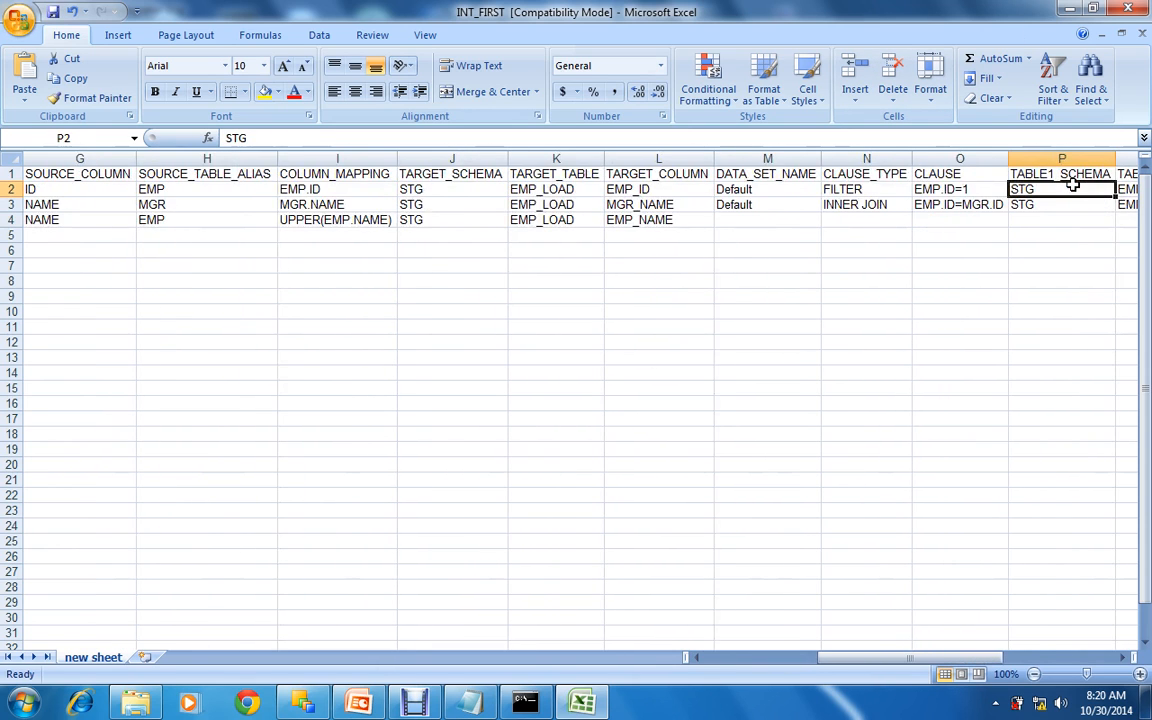
pyautogui.press('Right')
pyautogui.press('Right')
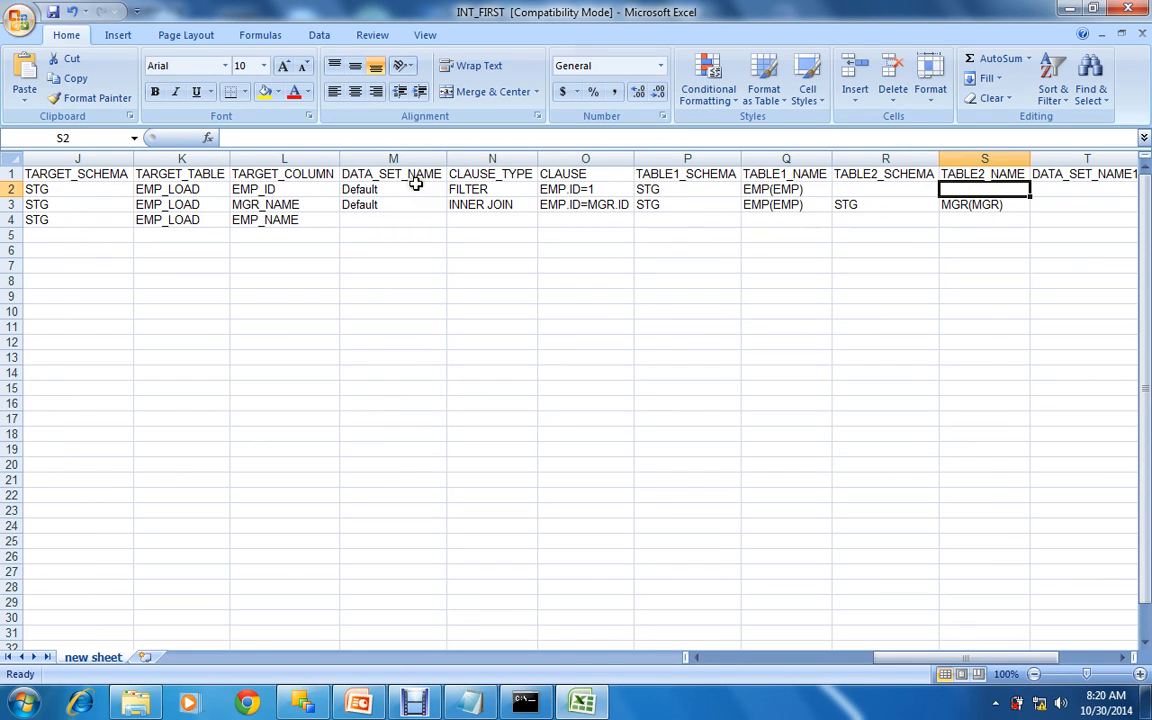
pyautogui.moveTo(346, 173); pyautogui.dragTo(375, 203)
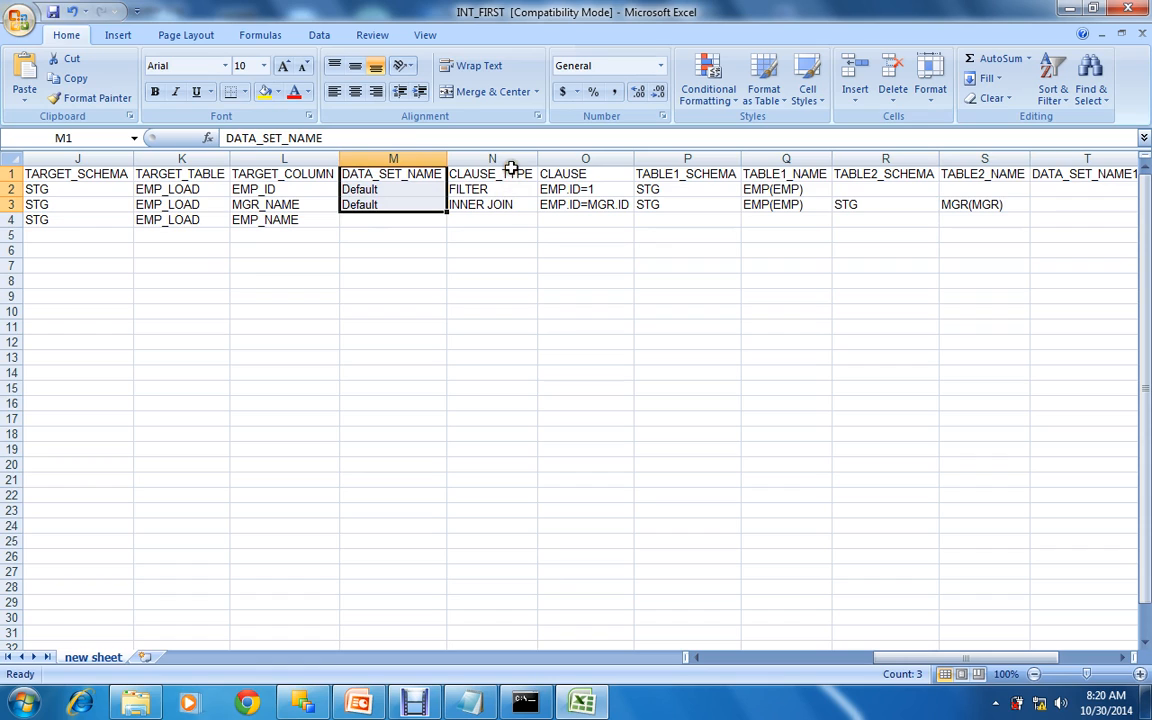
pyautogui.moveTo(511, 173); pyautogui.dragTo(505, 200)
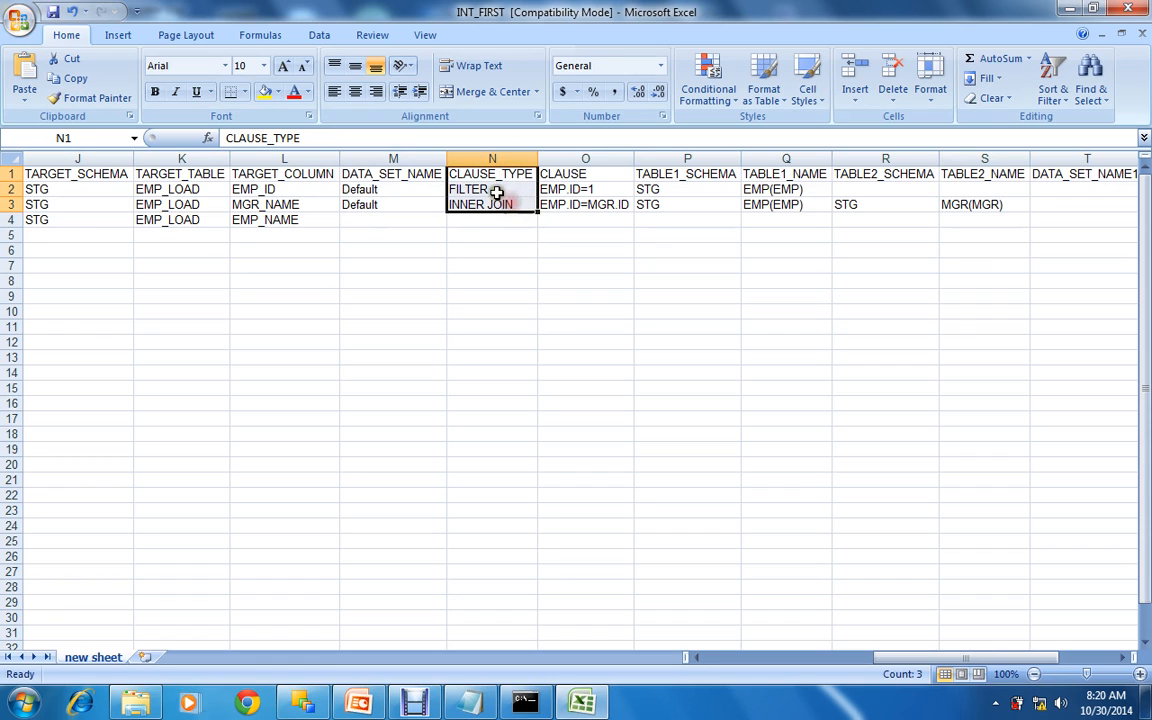
pyautogui.click(492, 189)
pyautogui.click(498, 205)
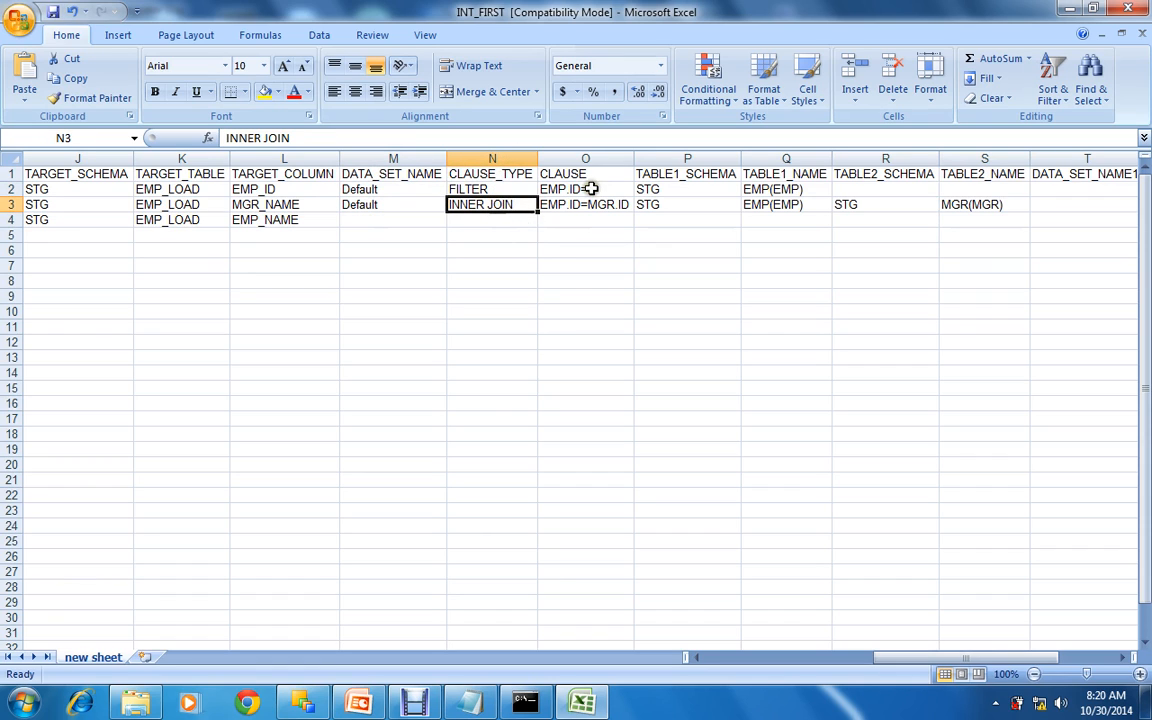
pyautogui.moveTo(600, 190); pyautogui.dragTo(599, 203)
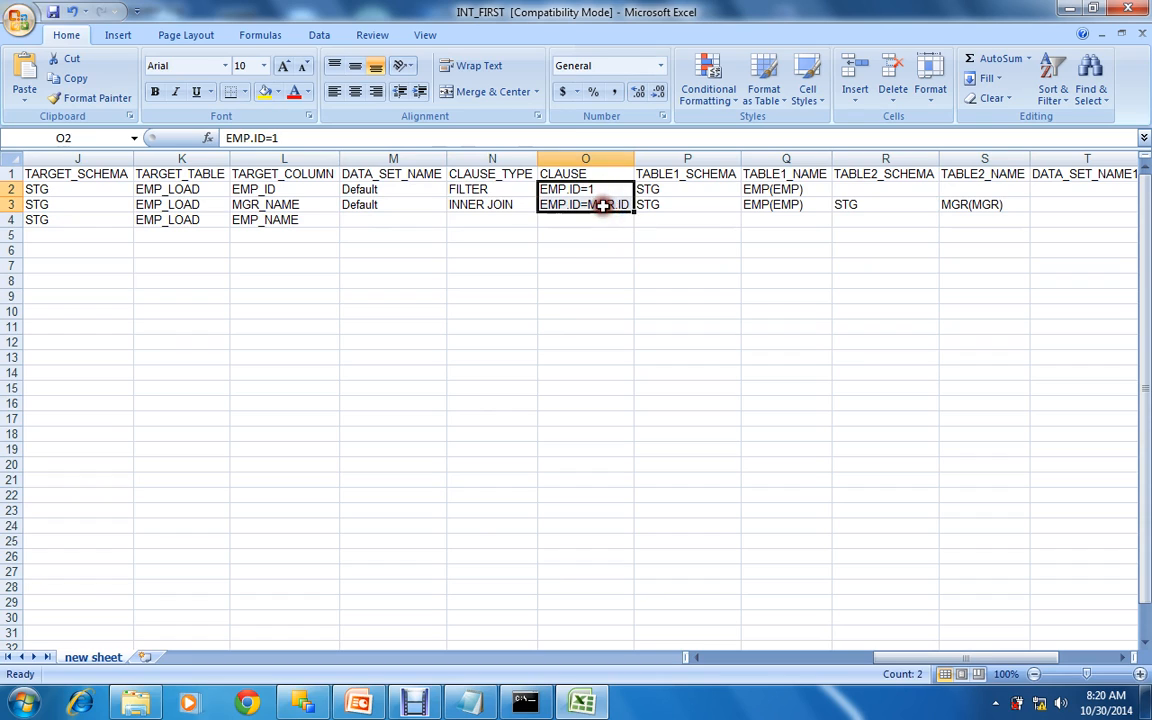
# - Compare the FILTER and INNER JOIN clause types with the tables listed under TABLE1_NAME
pyautogui.click(484, 207)
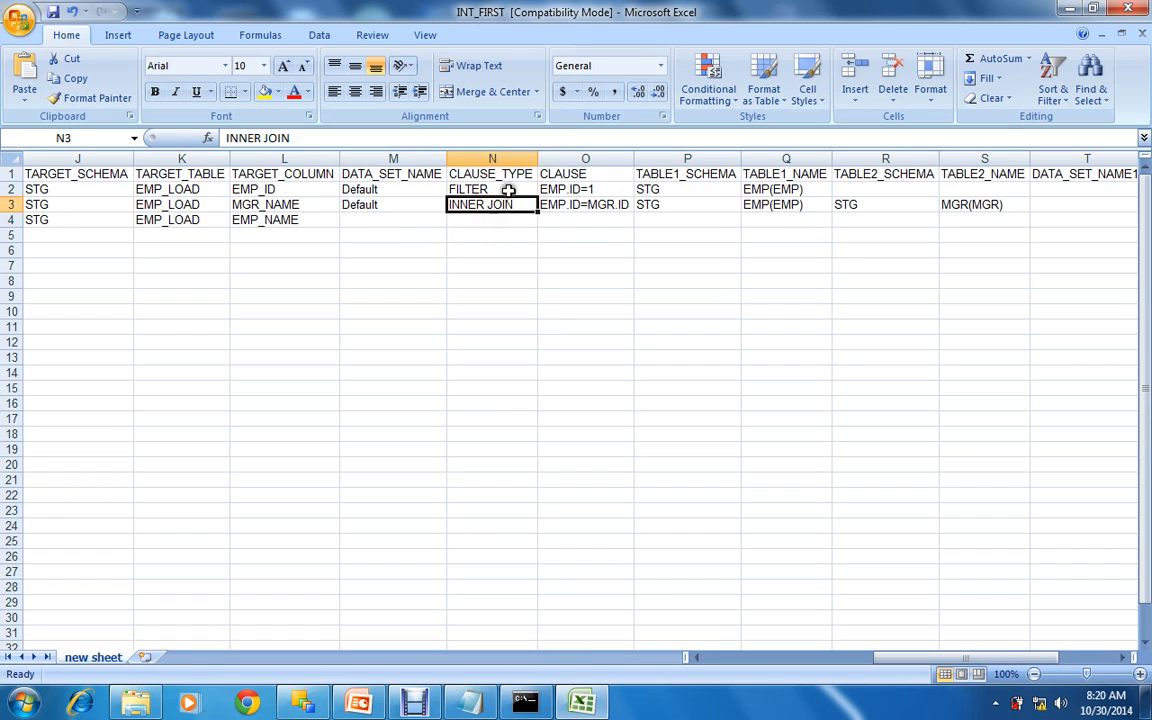
pyautogui.moveTo(498, 185)
pyautogui.mouseDown()
pyautogui.moveTo(517, 211)
pyautogui.moveTo(506, 203)
pyautogui.mouseUp()
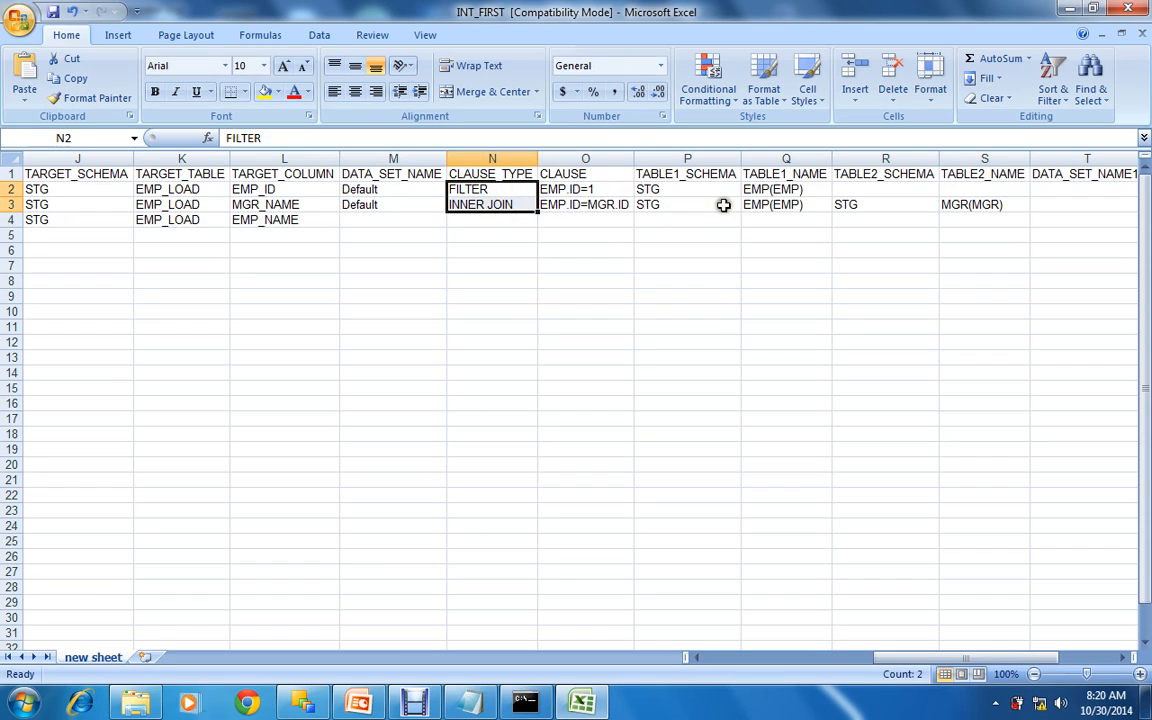
pyautogui.moveTo(797, 188)
pyautogui.mouseDown()
pyautogui.moveTo(800, 216)
pyautogui.moveTo(795, 206)
pyautogui.mouseUp()
pyautogui.click(795, 204)
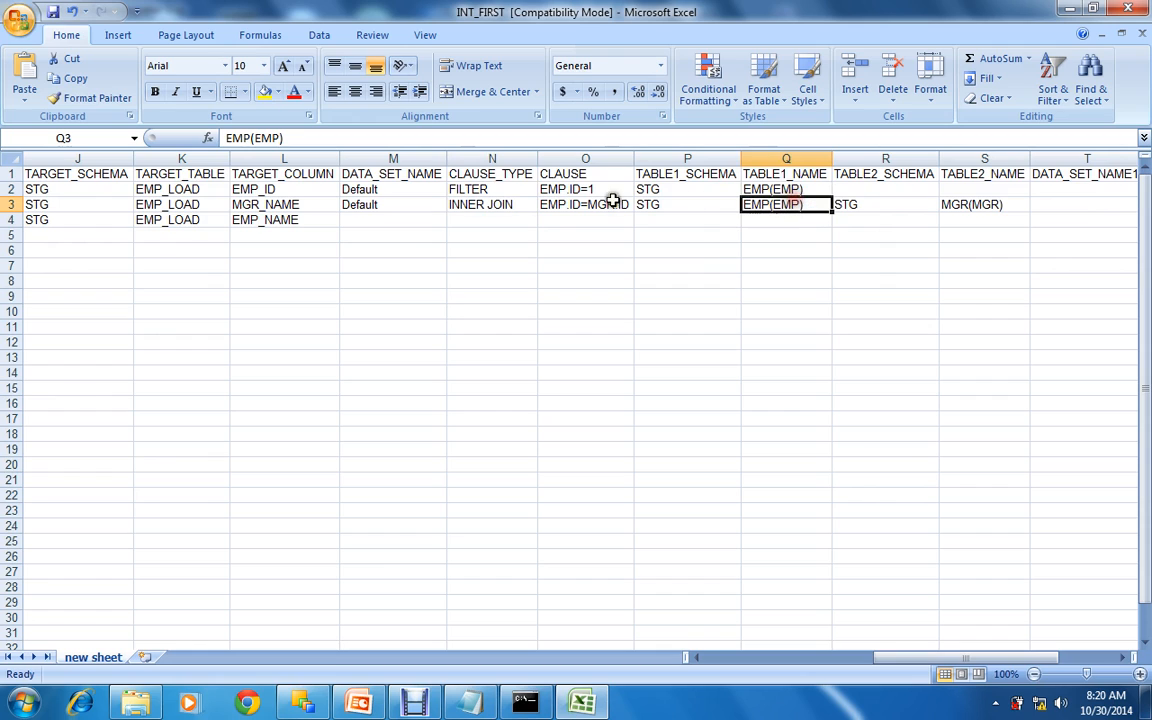
pyautogui.click(522, 204)
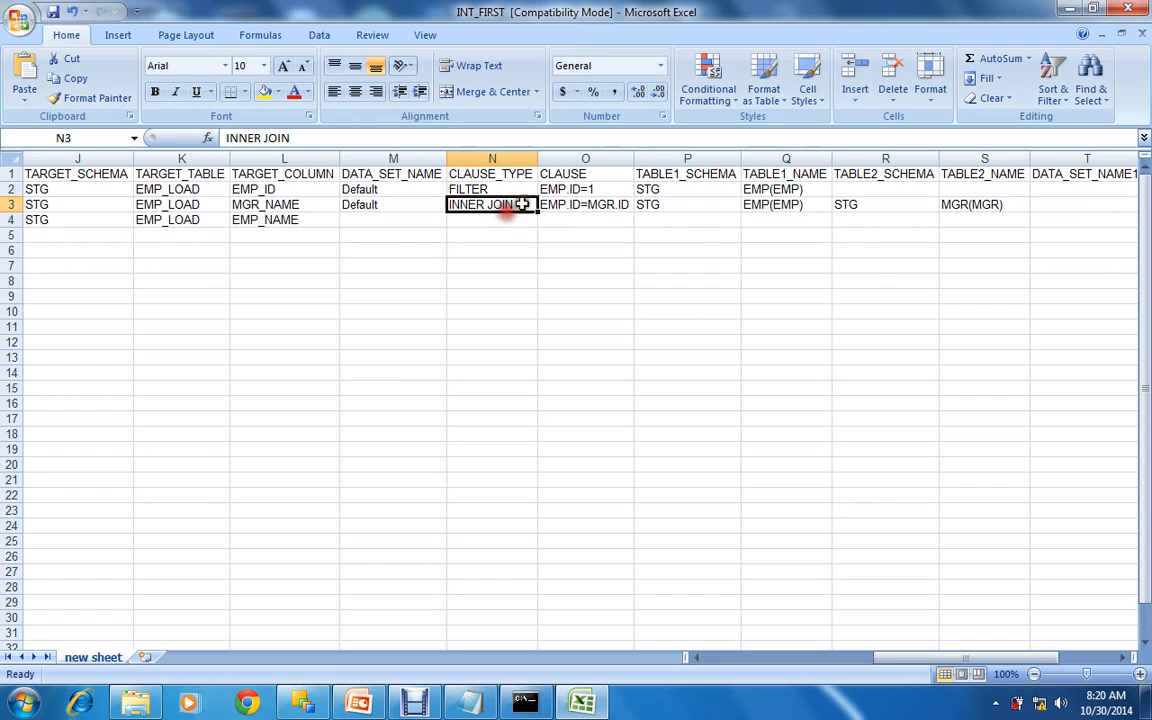
# - Examine the table schema and name columns of the INNER JOIN and FILTER rows in the INT_FIRST sheet
pyautogui.click(785, 203)
pyautogui.press('Left')
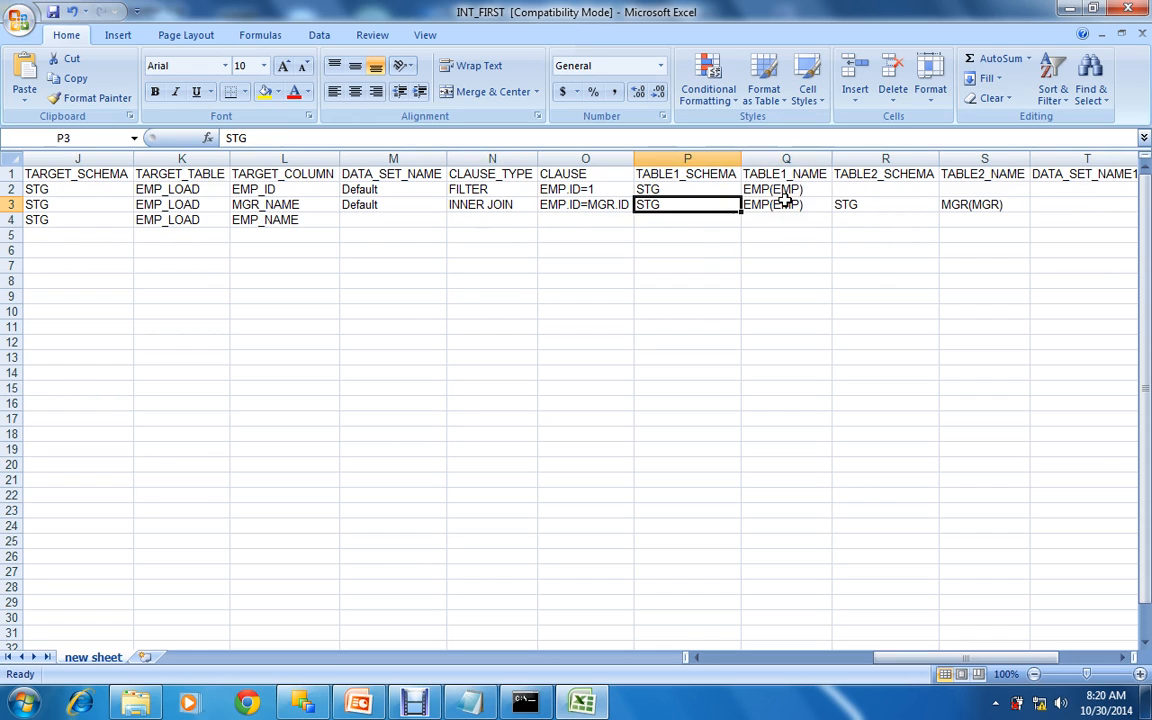
pyautogui.hotkey('shift', 'Right')
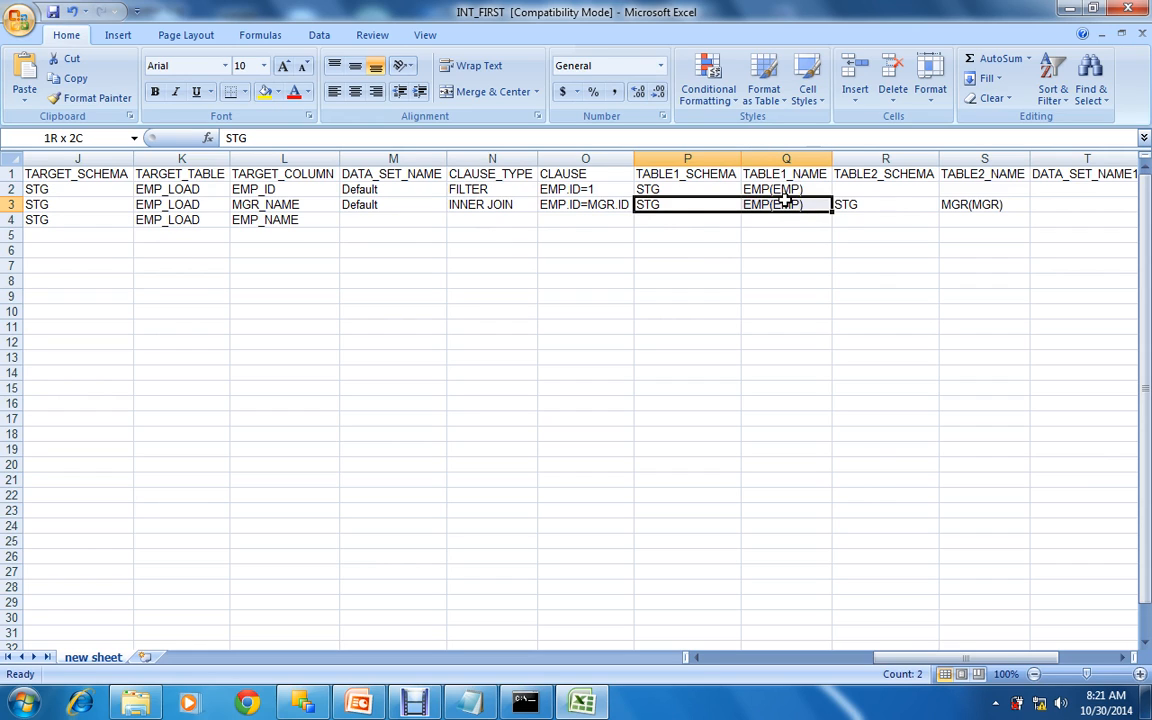
pyautogui.hotkey('shift', 'Right')
pyautogui.hotkey('shift', 'Right')
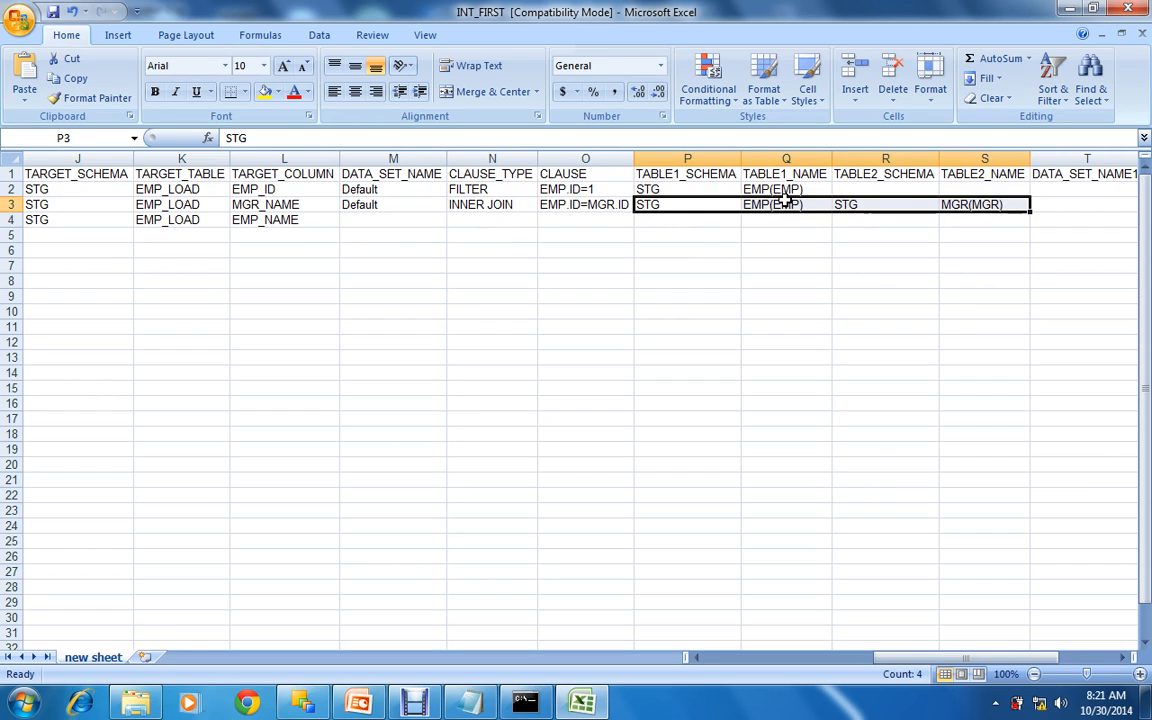
pyautogui.click(419, 192)
pyautogui.click(470, 190)
pyautogui.moveTo(650, 189); pyautogui.dragTo(748, 190)
pyautogui.click(750, 189)
# - Examine the DATA_SET_NAME1, DATA_SET_NAME2 and DATA_SET_OPERATOR columns of the INT_FIRST sheet
pyautogui.press('Right')
pyautogui.press('Right')
pyautogui.press('Right')
pyautogui.press('Right')
pyautogui.press('Right')
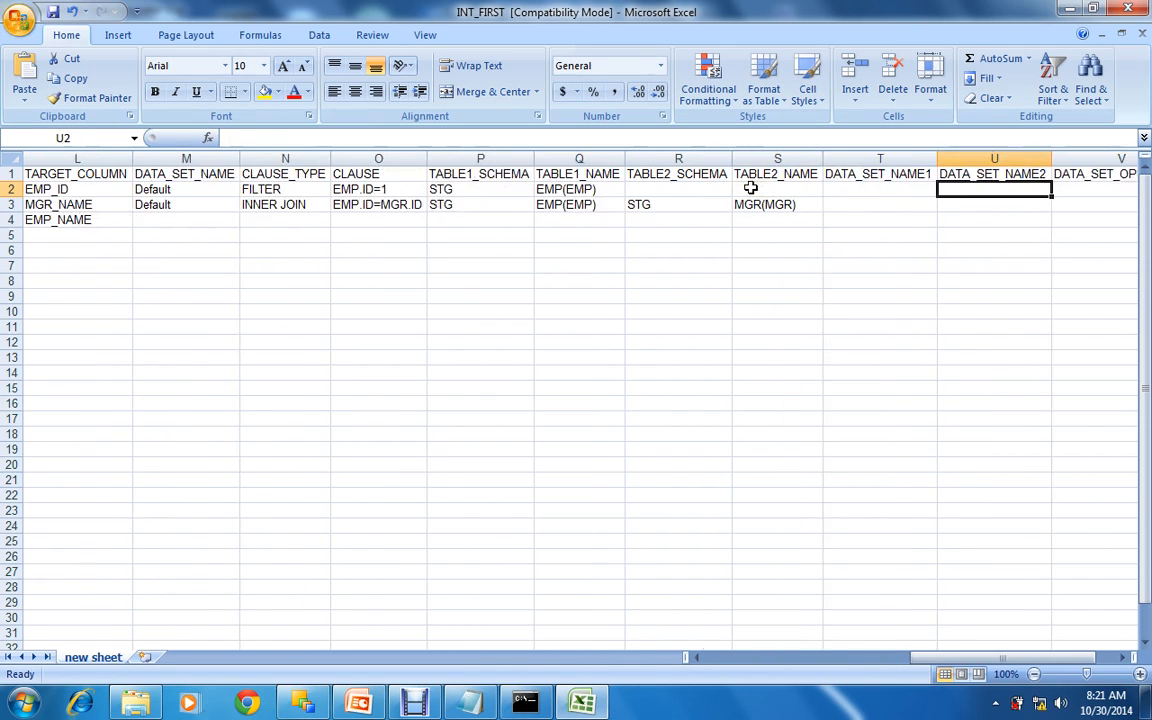
pyautogui.moveTo(790, 172); pyautogui.dragTo(952, 209)
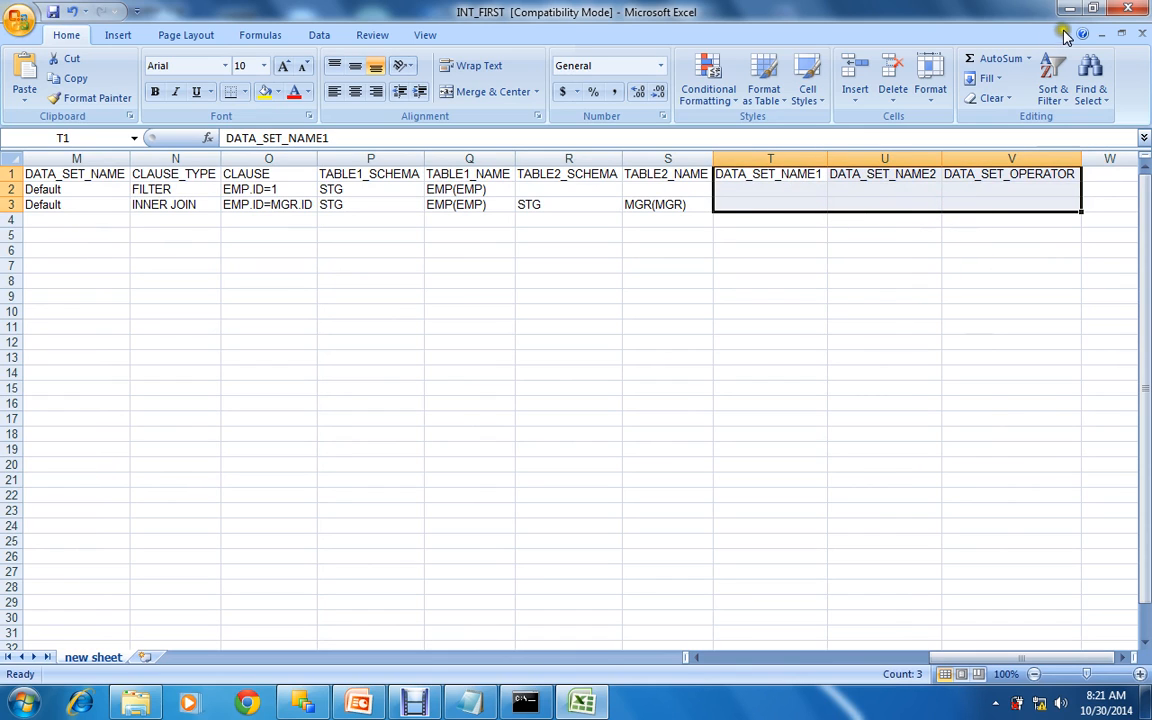
# - Close INT_FIRST without saving and open the INT_SECOND workbook from the docgen folder
pyautogui.click(1135, 10)
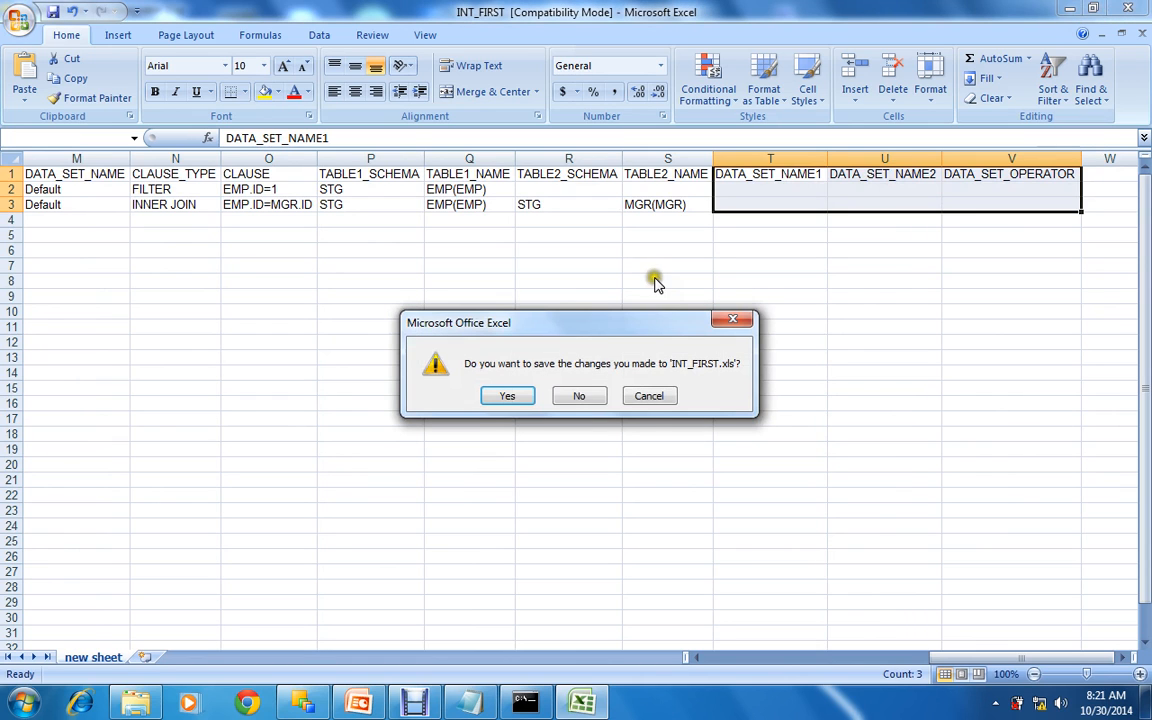
pyautogui.click(586, 396)
pyautogui.click(342, 235)
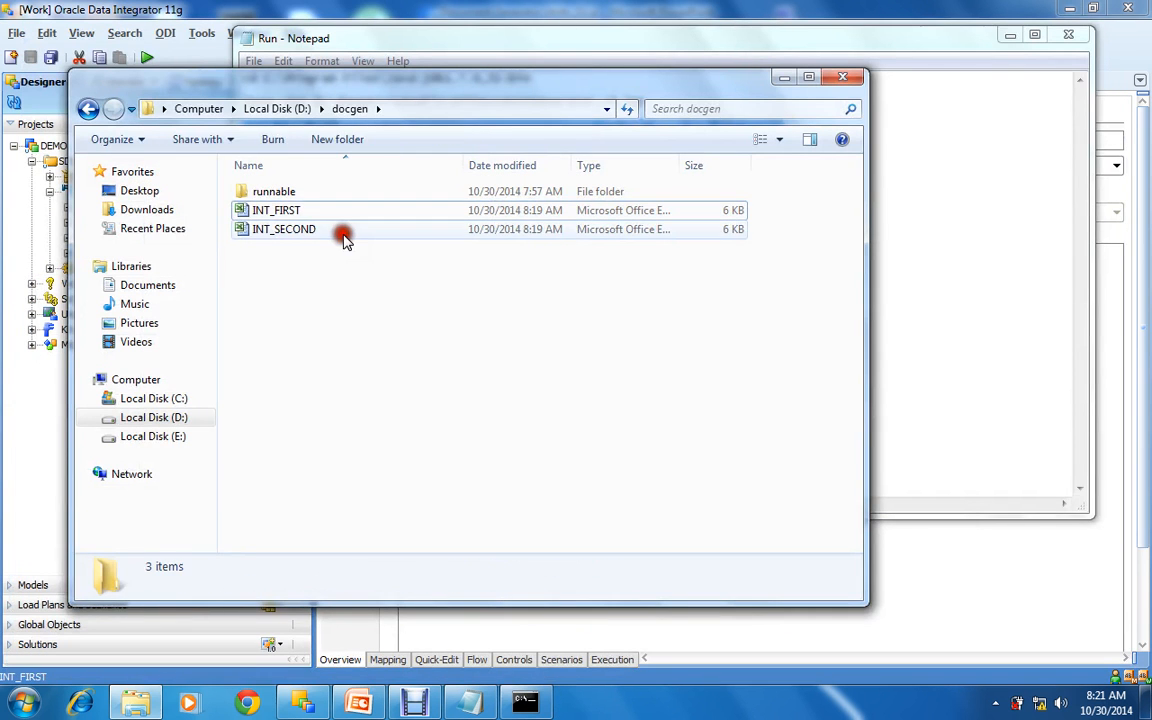
pyautogui.click(322, 230)
pyautogui.doubleClick(322, 230)
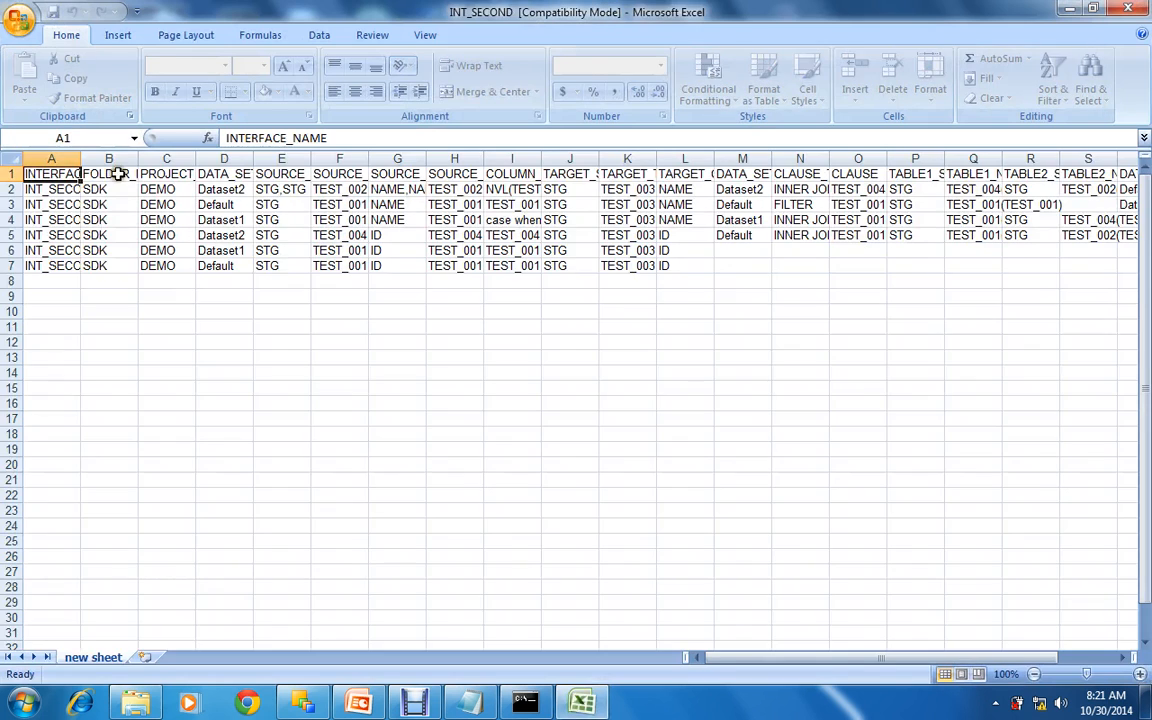
# - Autofit the widths of all columns in the INT_SECOND sheet
pyautogui.click(12, 157)
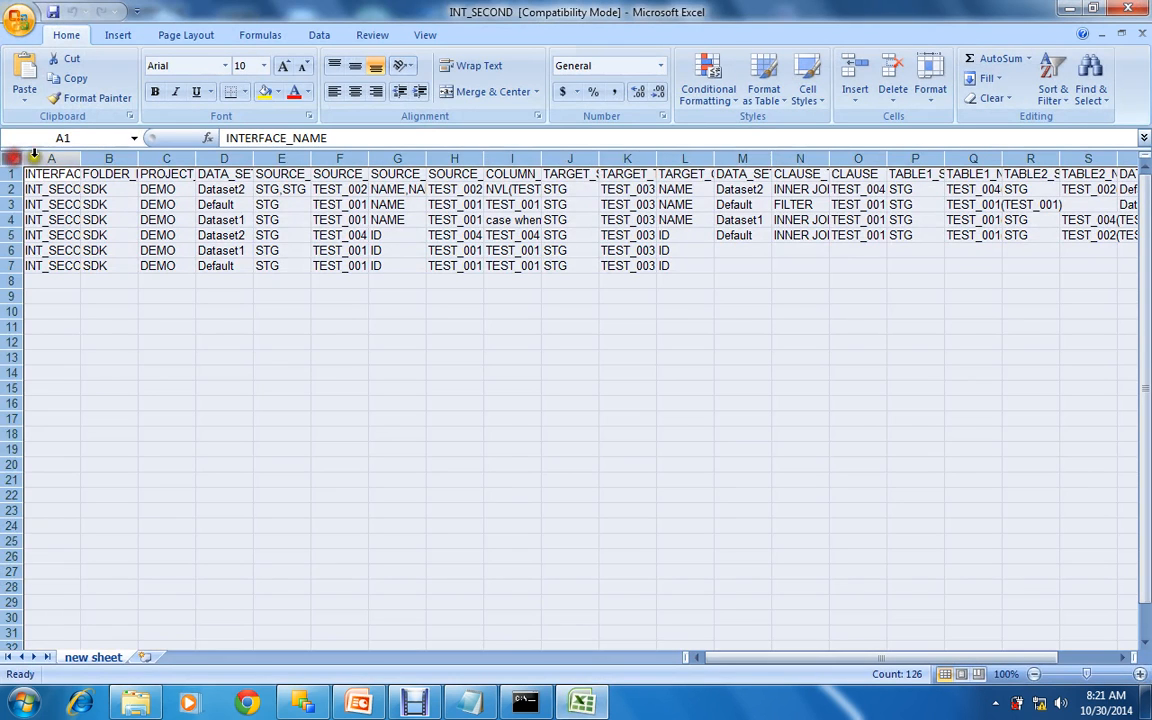
pyautogui.doubleClick(81, 158)
pyautogui.click(86, 189)
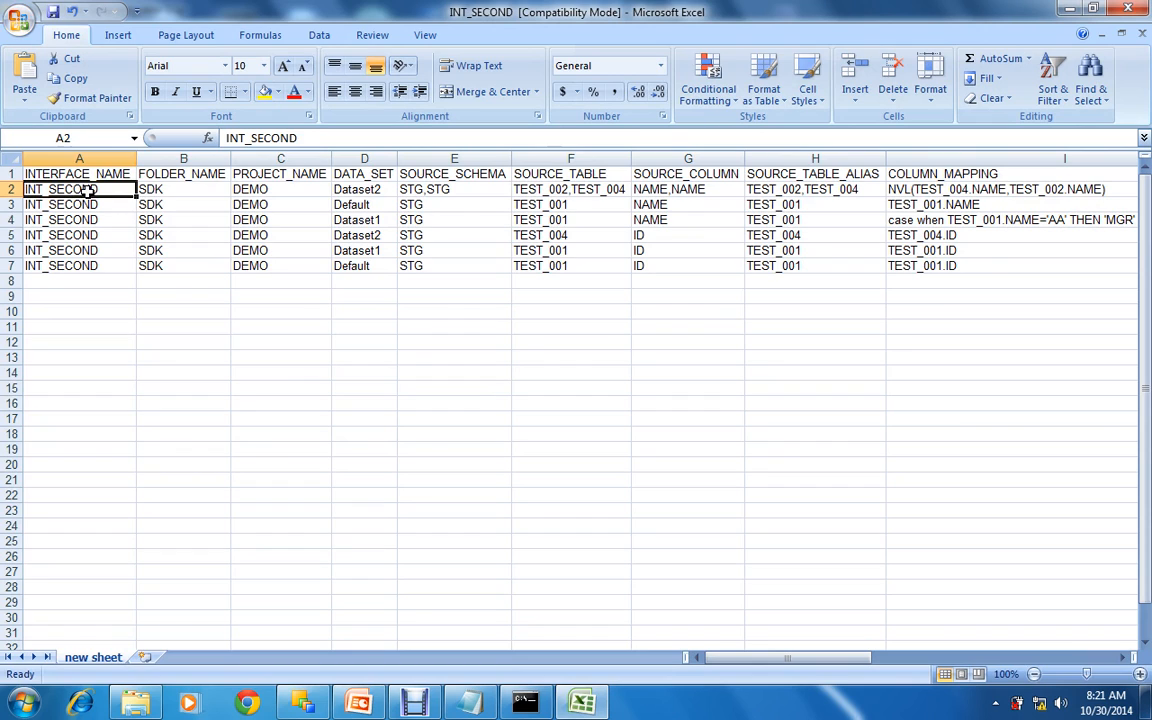
# - Examine the folder, project and source schema entries and the Dataset2, Default and Dataset1 values under DATA_SET
pyautogui.press('Right')
pyautogui.press('Right')
pyautogui.press('Right')
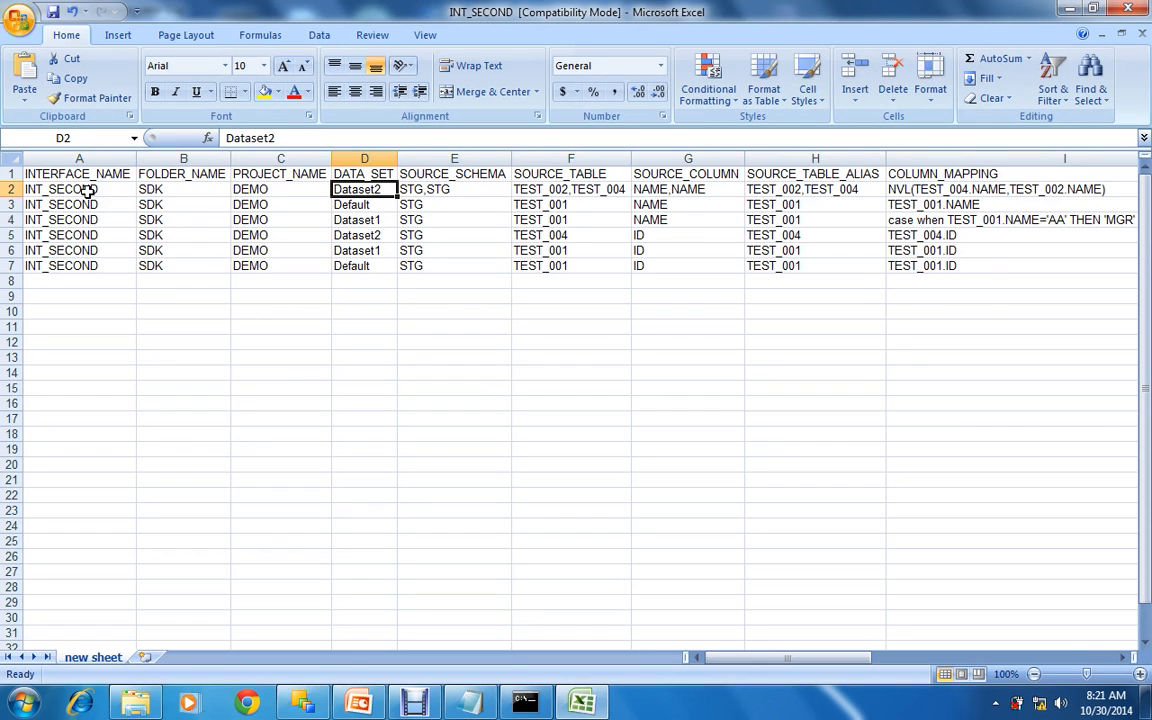
pyautogui.press('Right')
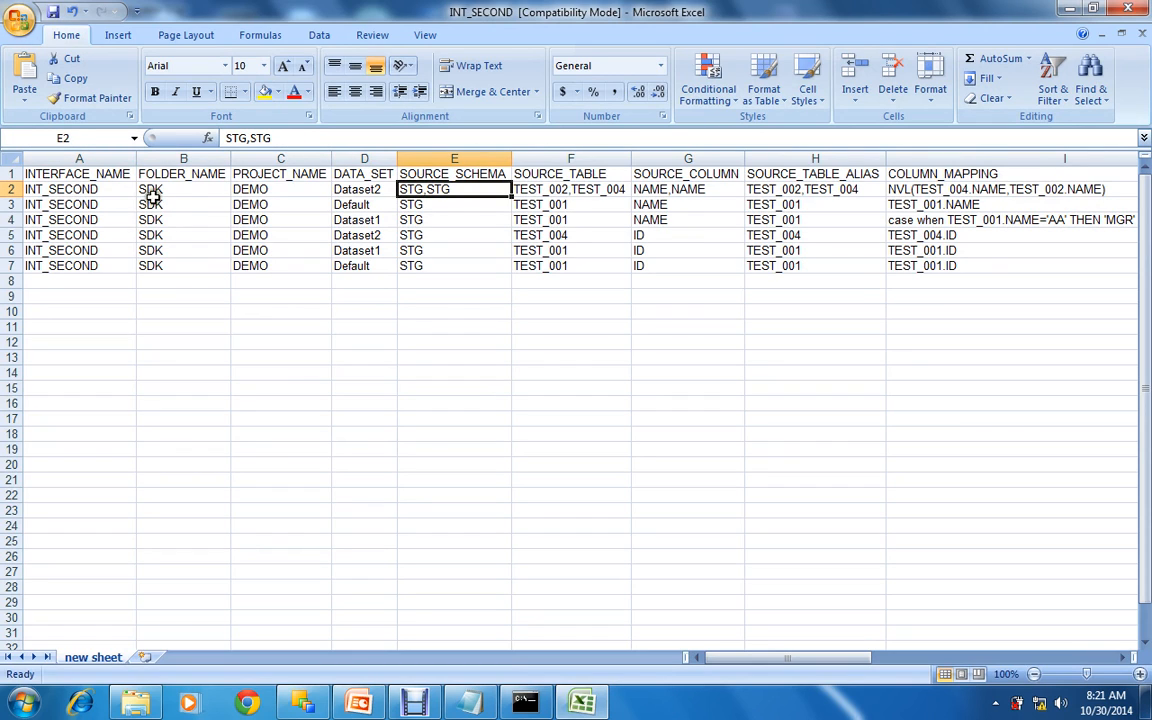
pyautogui.click(351, 206)
pyautogui.click(357, 220)
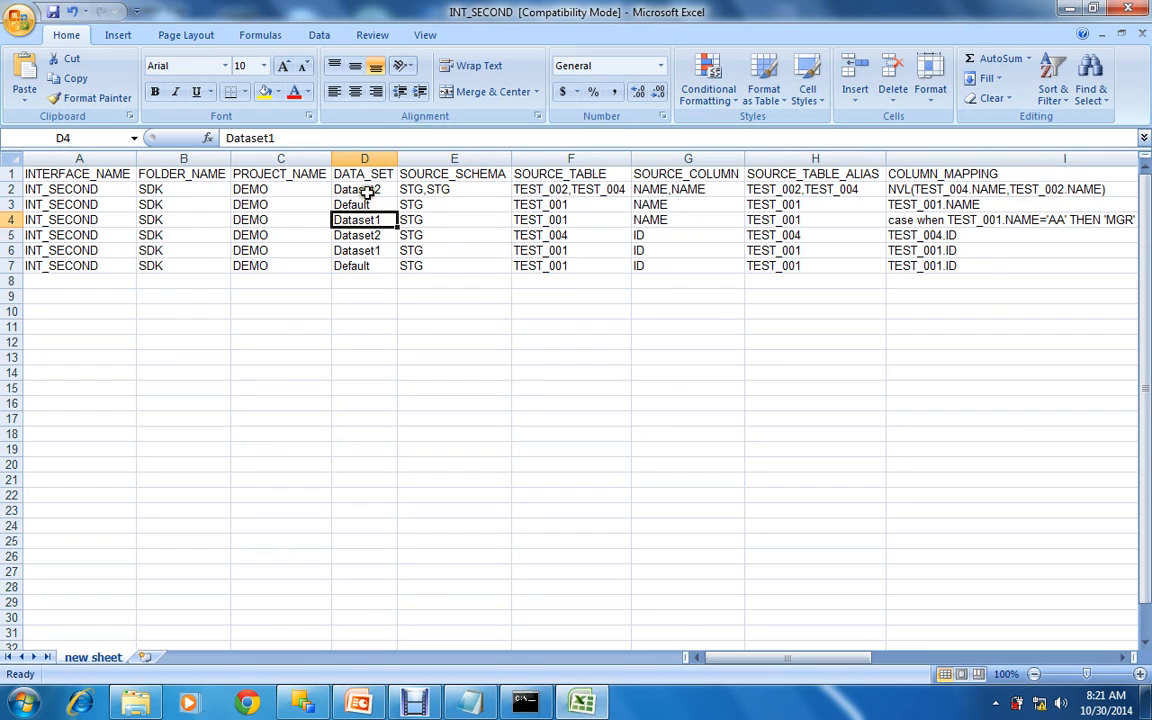
pyautogui.click(368, 192)
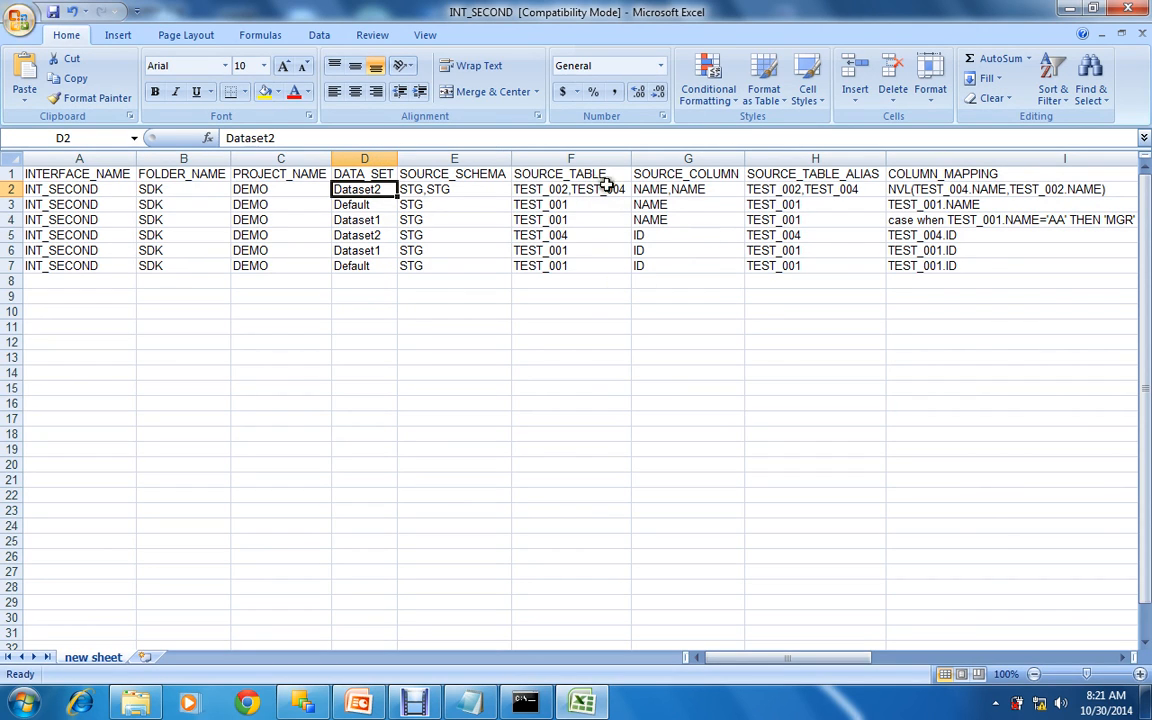
# - Examine the COLUMN_MAPPING expressions, including the NVL mapping, and their target schema, table and column
pyautogui.click(940, 206)
pyautogui.press('Right')
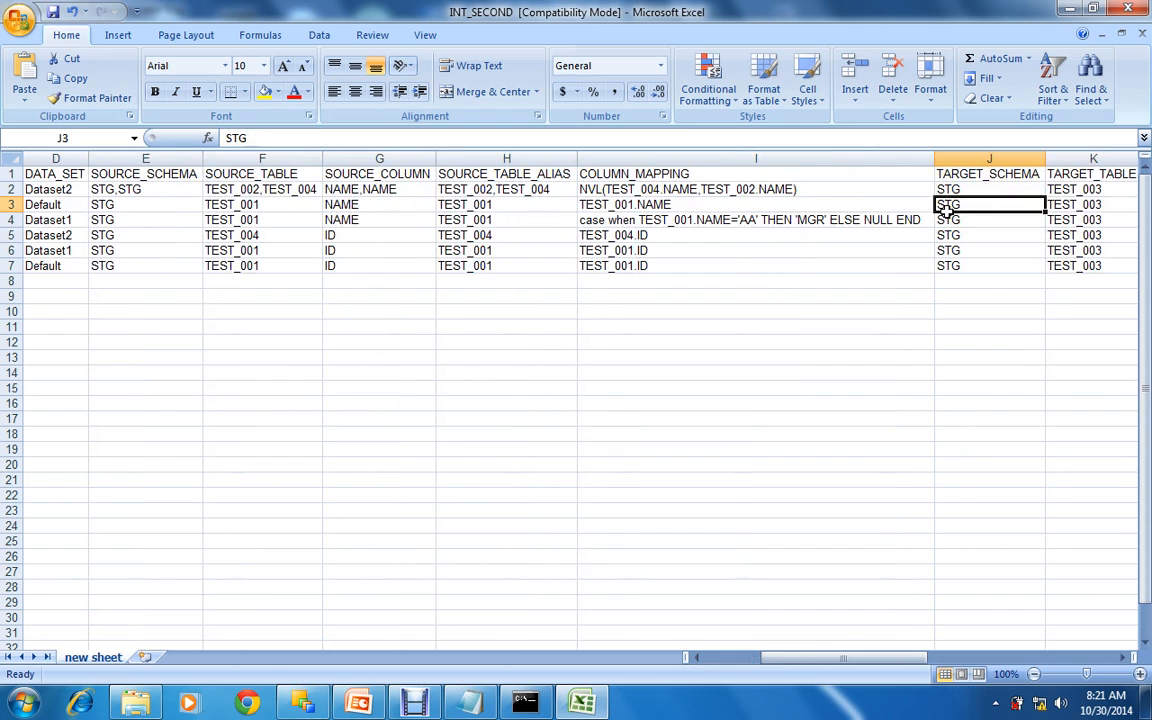
pyautogui.click(805, 230)
pyautogui.click(783, 188)
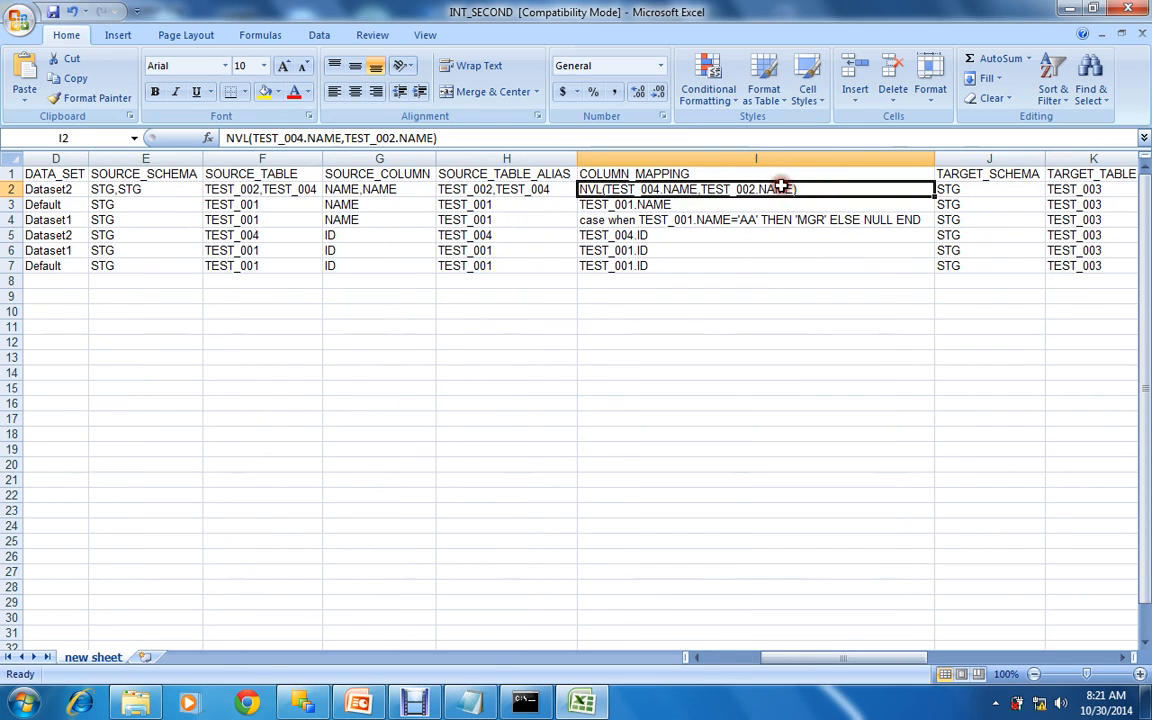
pyautogui.click(1014, 230)
pyautogui.press('Right')
pyautogui.press('Right')
pyautogui.press('Right')
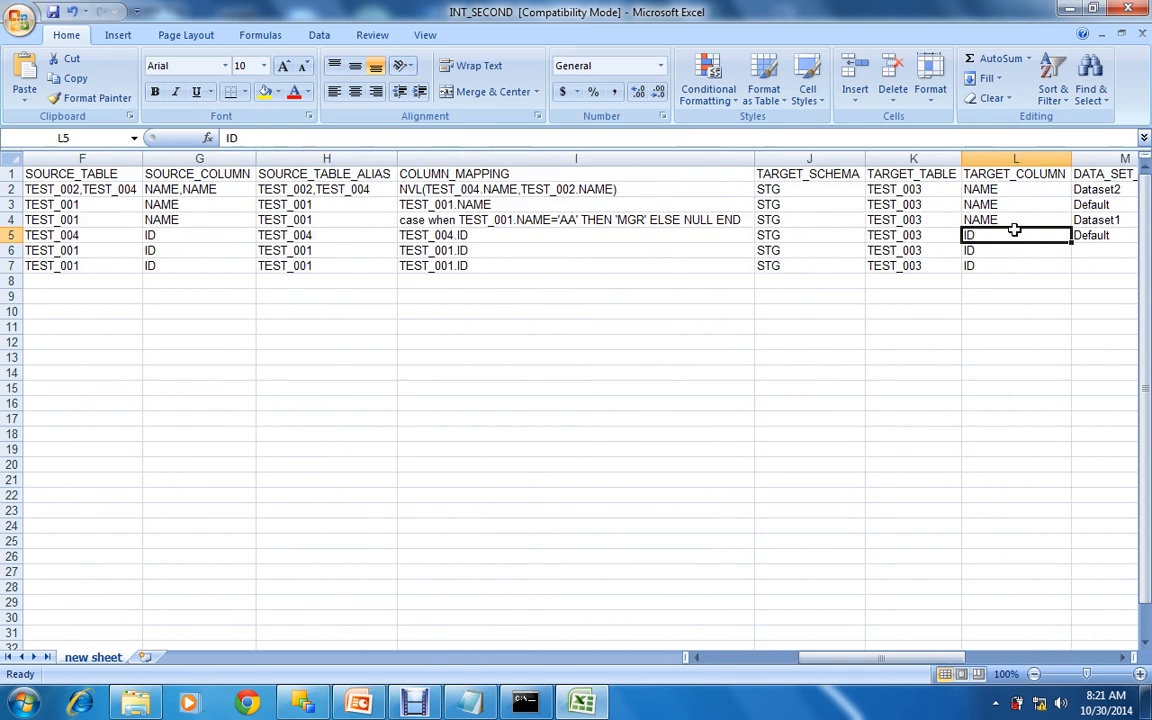
# - Compare the INNER JOIN and FILTER clause types with the data sets listed under DATA_SET_NAME
pyautogui.press('Right')
pyautogui.press('Right')
pyautogui.press('Right')
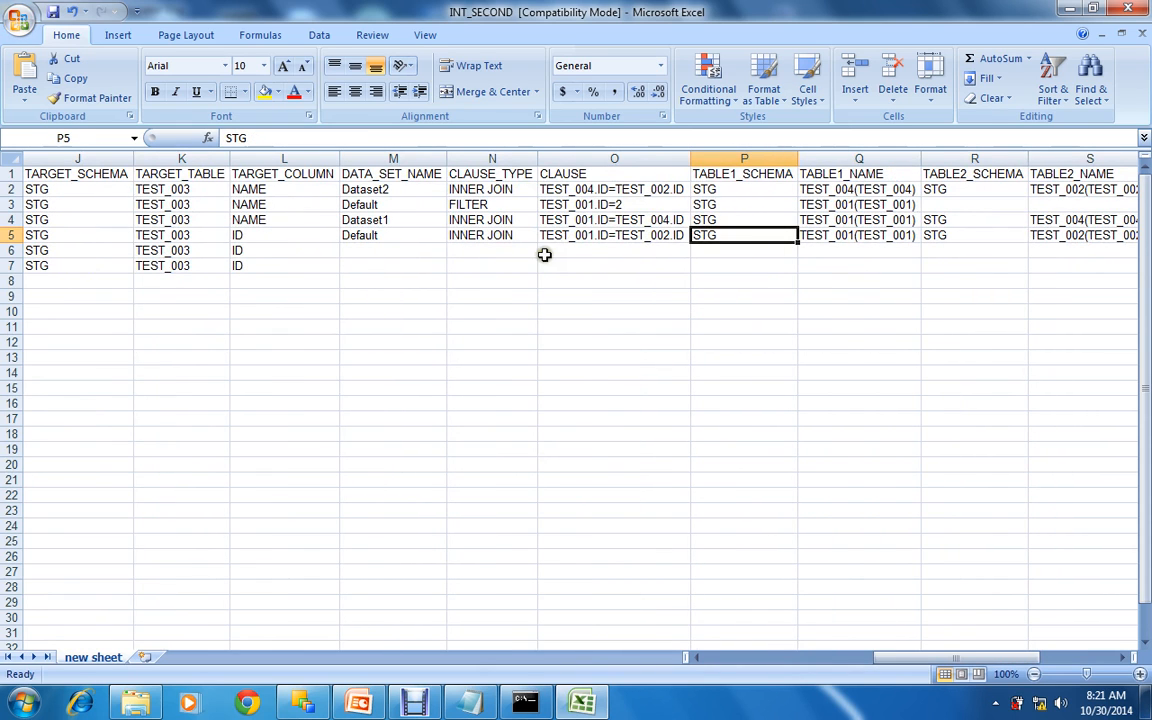
pyautogui.click(469, 192)
pyautogui.click(386, 188)
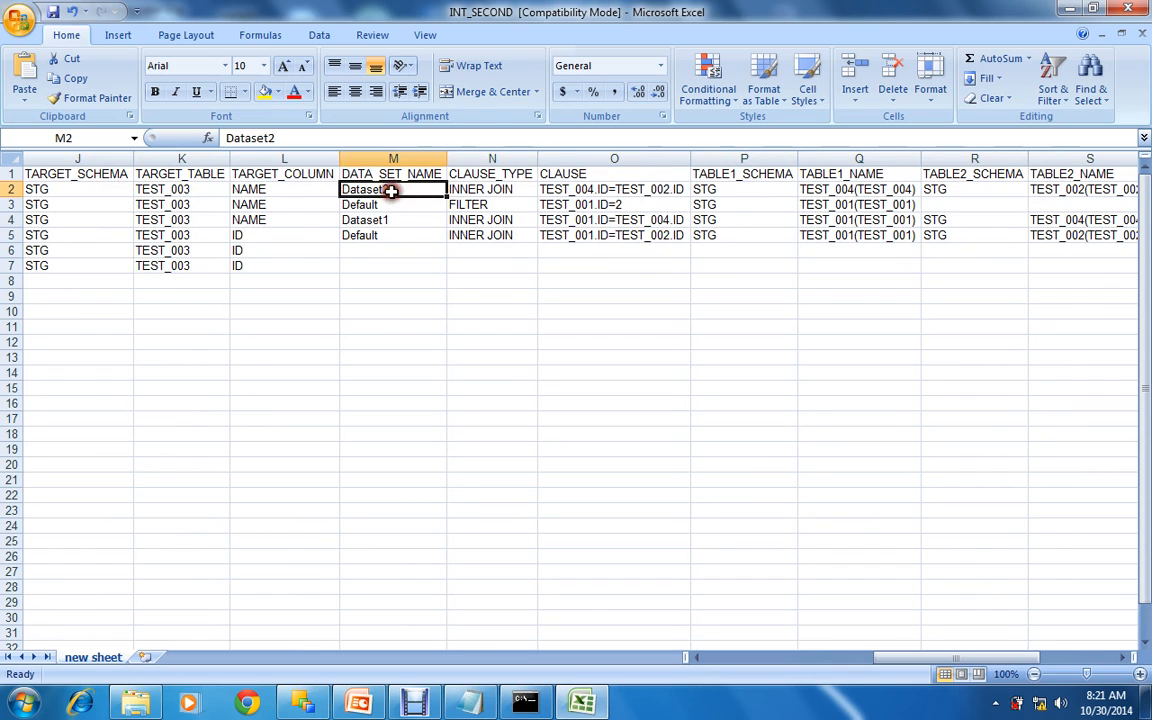
pyautogui.click(478, 220)
pyautogui.click(425, 219)
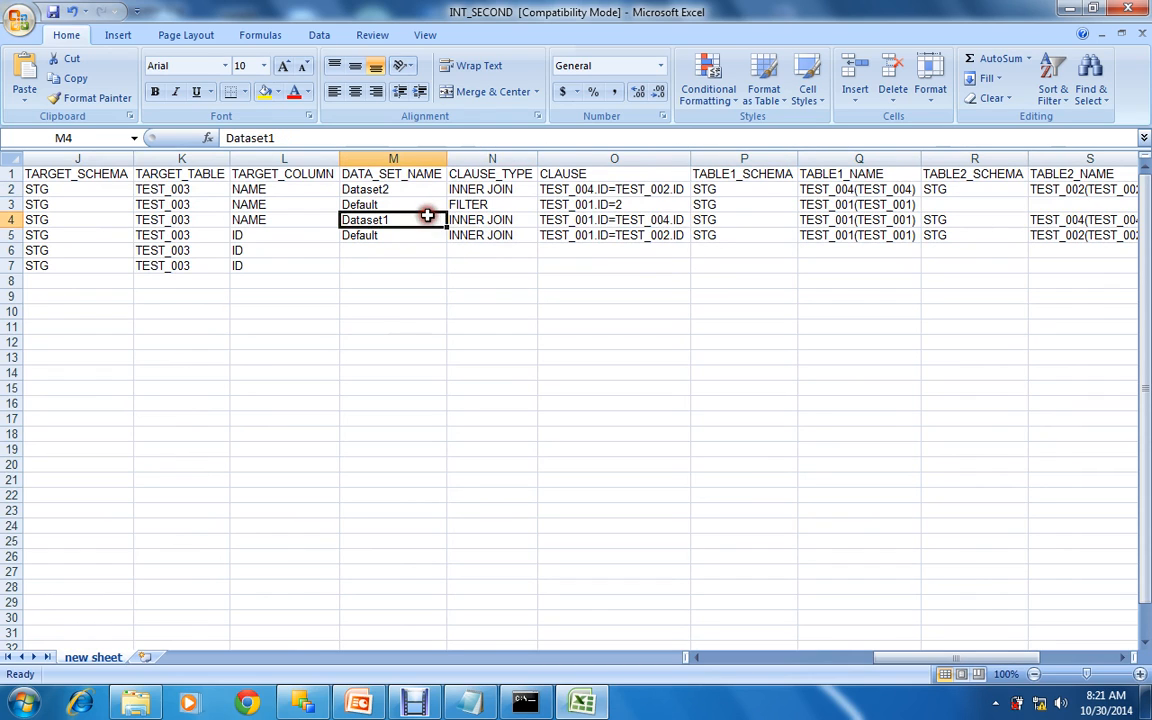
pyautogui.click(458, 236)
pyautogui.click(416, 235)
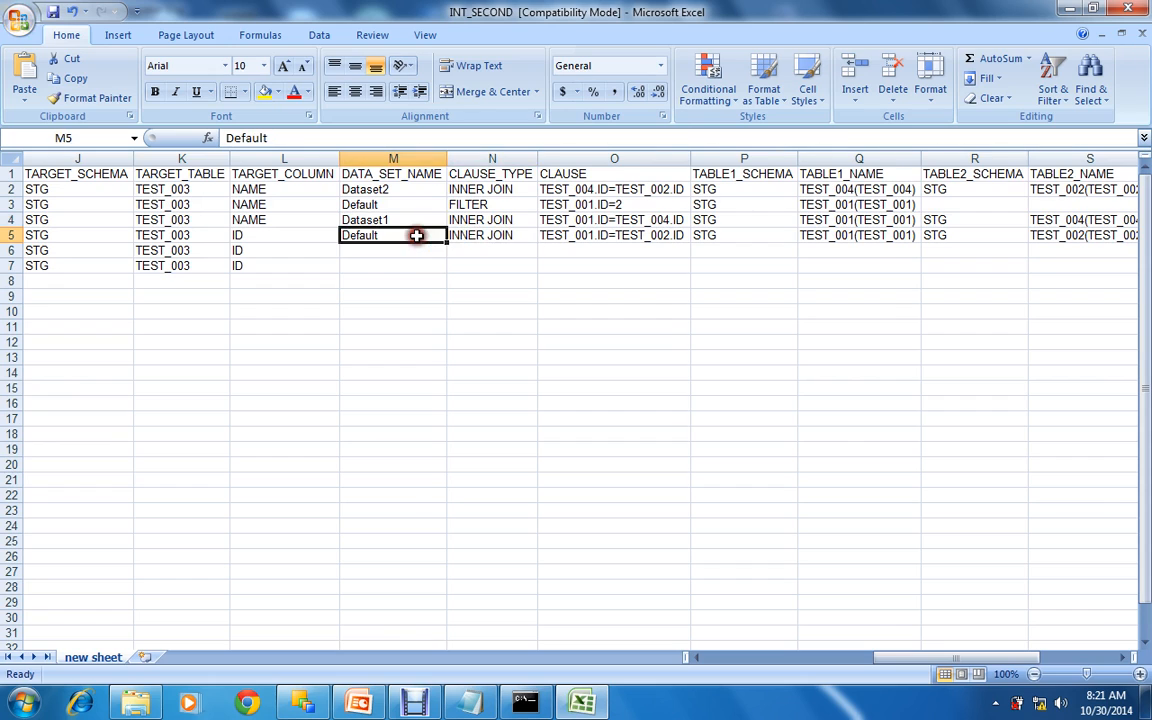
pyautogui.click(490, 205)
pyautogui.click(395, 205)
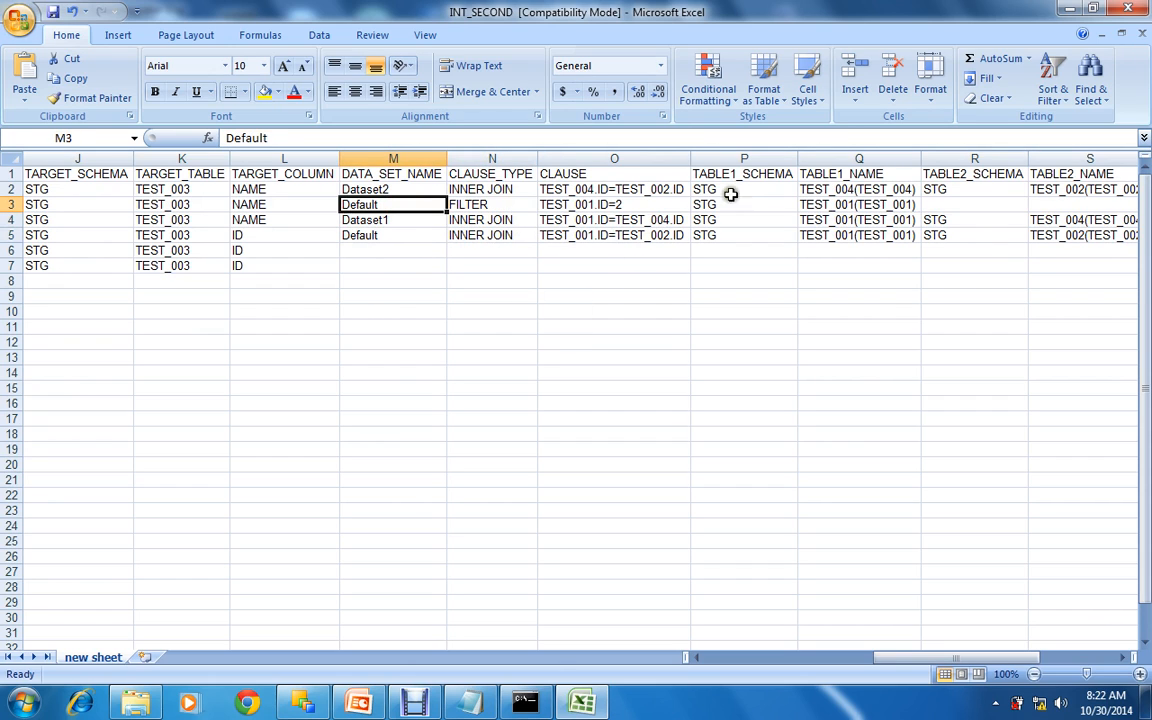
# - Examine the TABLE1 and TABLE2 schema and name columns for the filter row and the Dataset2 join row
pyautogui.moveTo(774, 175); pyautogui.dragTo(823, 240)
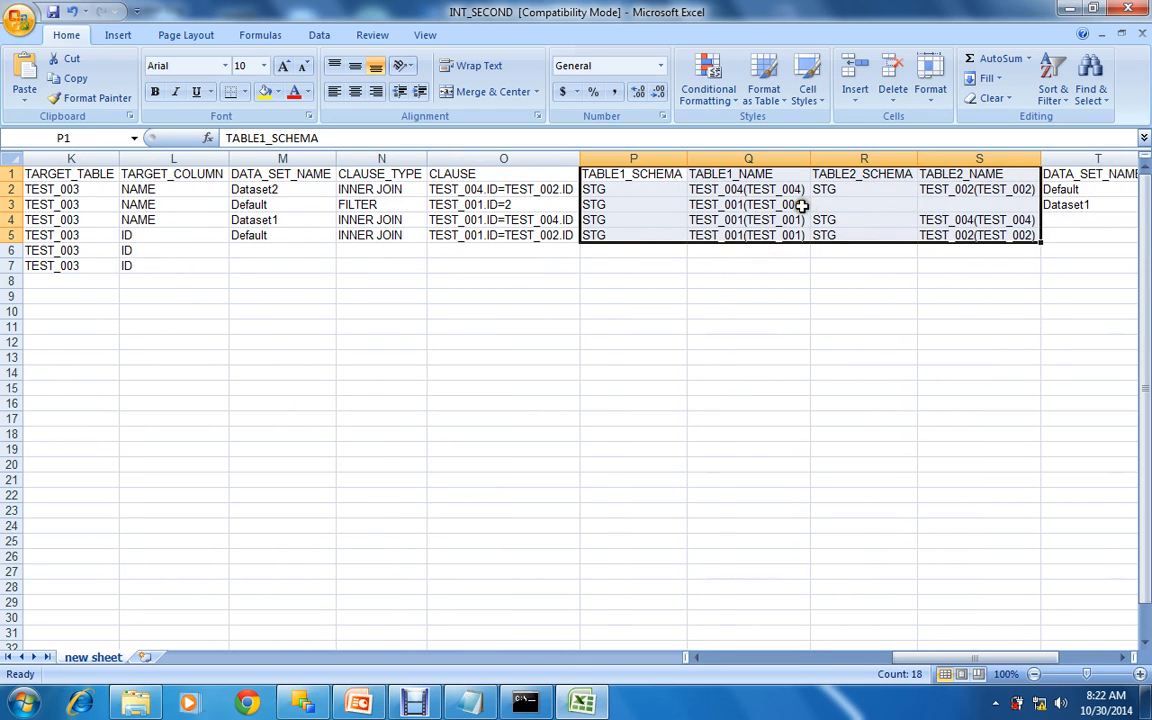
pyautogui.click(790, 204)
pyautogui.moveTo(682, 201); pyautogui.dragTo(699, 199)
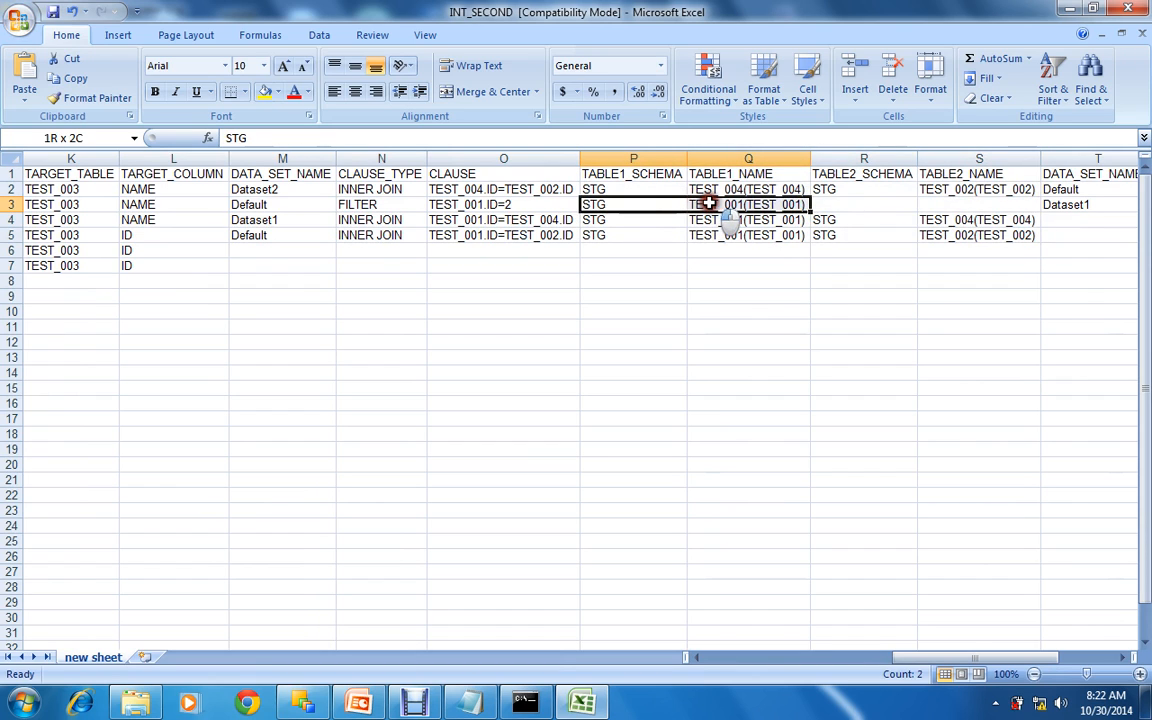
pyautogui.moveTo(607, 189); pyautogui.dragTo(717, 191)
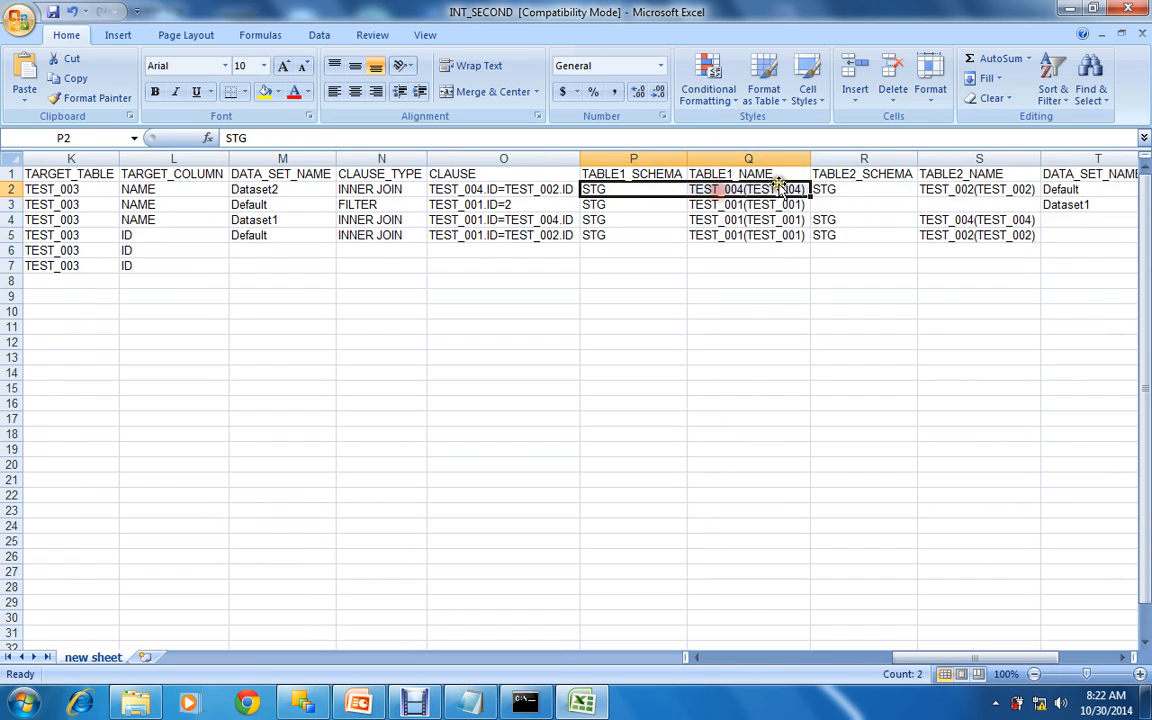
pyautogui.moveTo(822, 190); pyautogui.dragTo(940, 190)
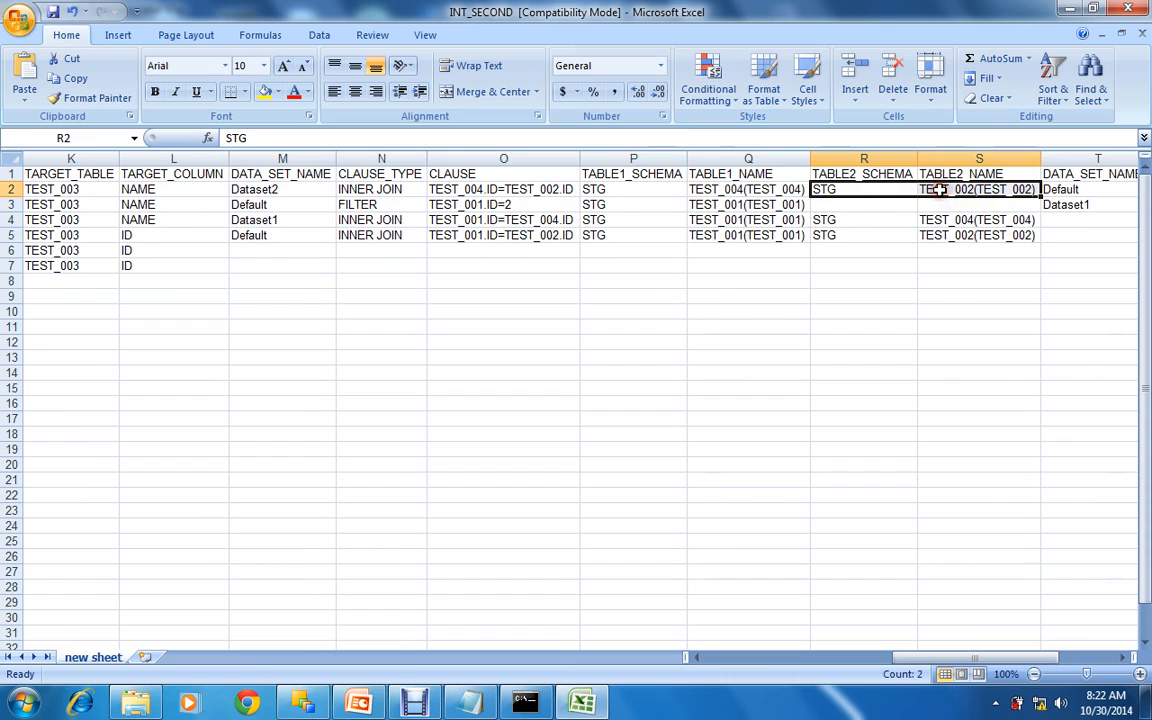
# - Examine how DATA_SET_OPERATOR combines the data sets under DATA_SET_NAME1 and DATA_SET_NAME2 in both rows
pyautogui.press('Right')
pyautogui.press('Right')
pyautogui.press('Right')
pyautogui.press('Right')
pyautogui.press('Right')
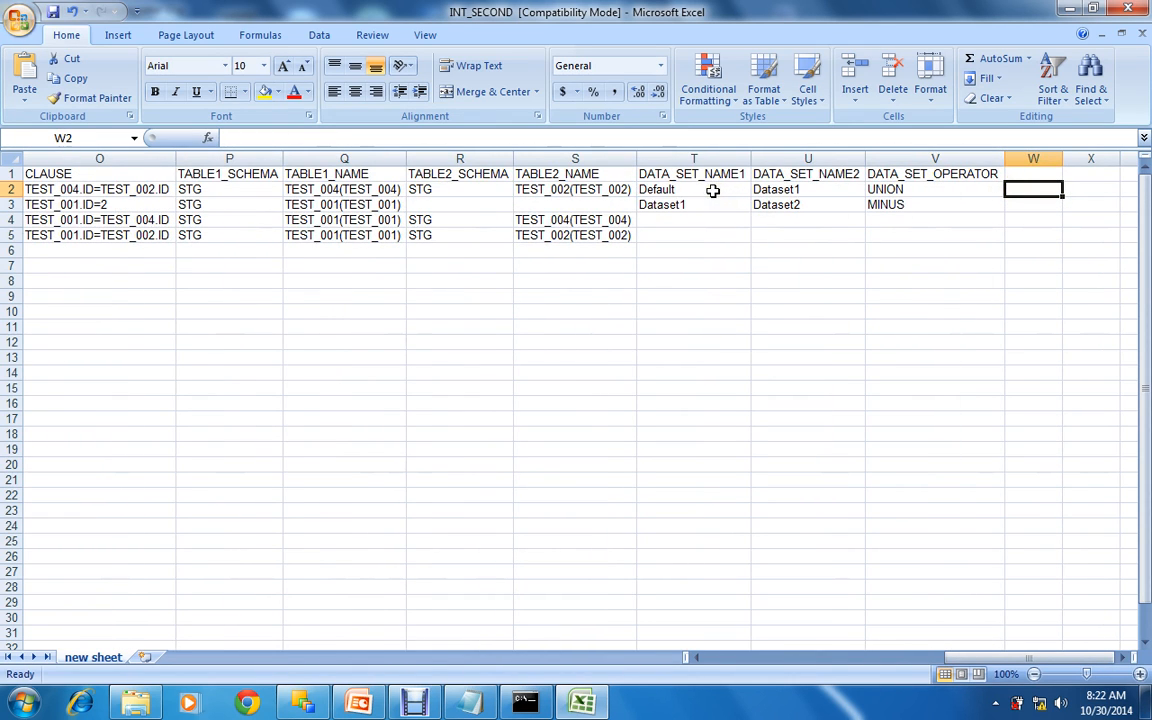
pyautogui.moveTo(683, 192); pyautogui.dragTo(760, 189)
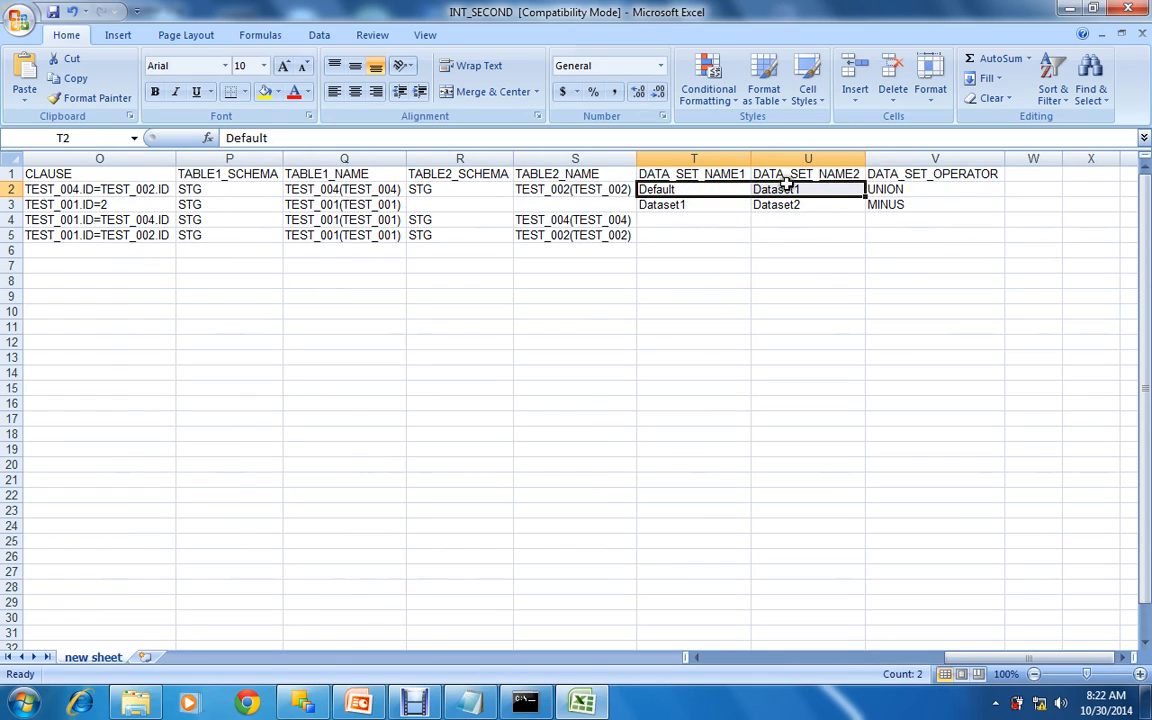
pyautogui.click(884, 191)
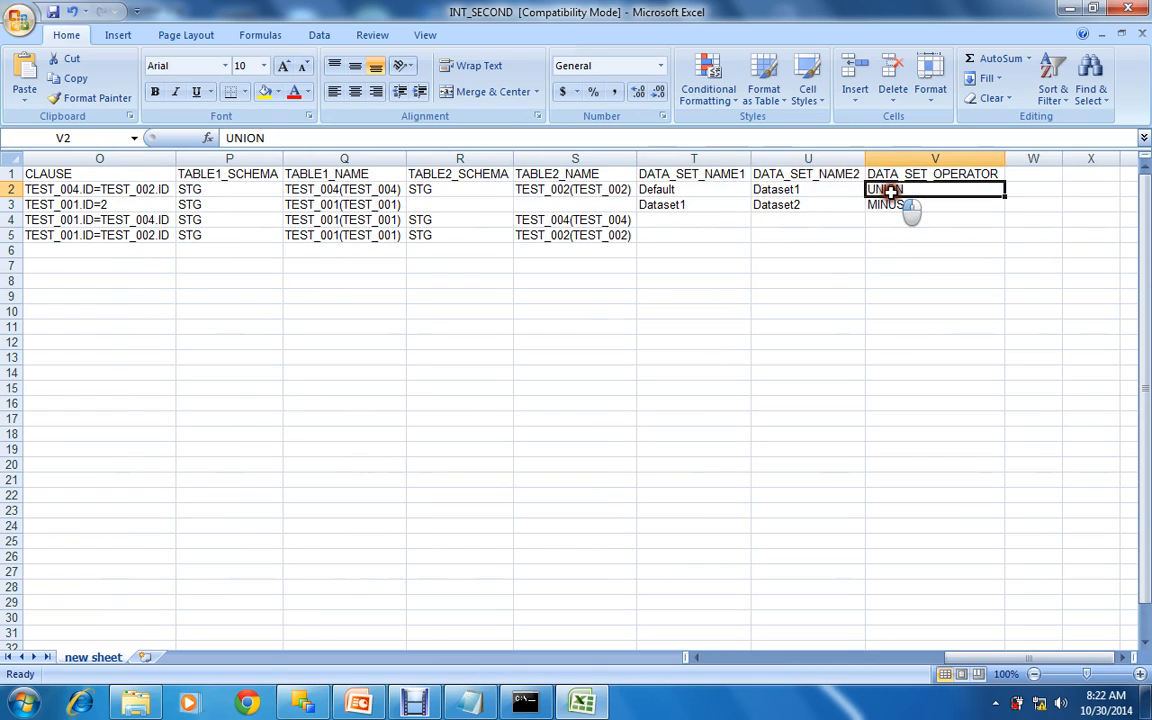
pyautogui.click(715, 206)
pyautogui.moveTo(729, 206); pyautogui.dragTo(766, 206)
pyautogui.click(890, 207)
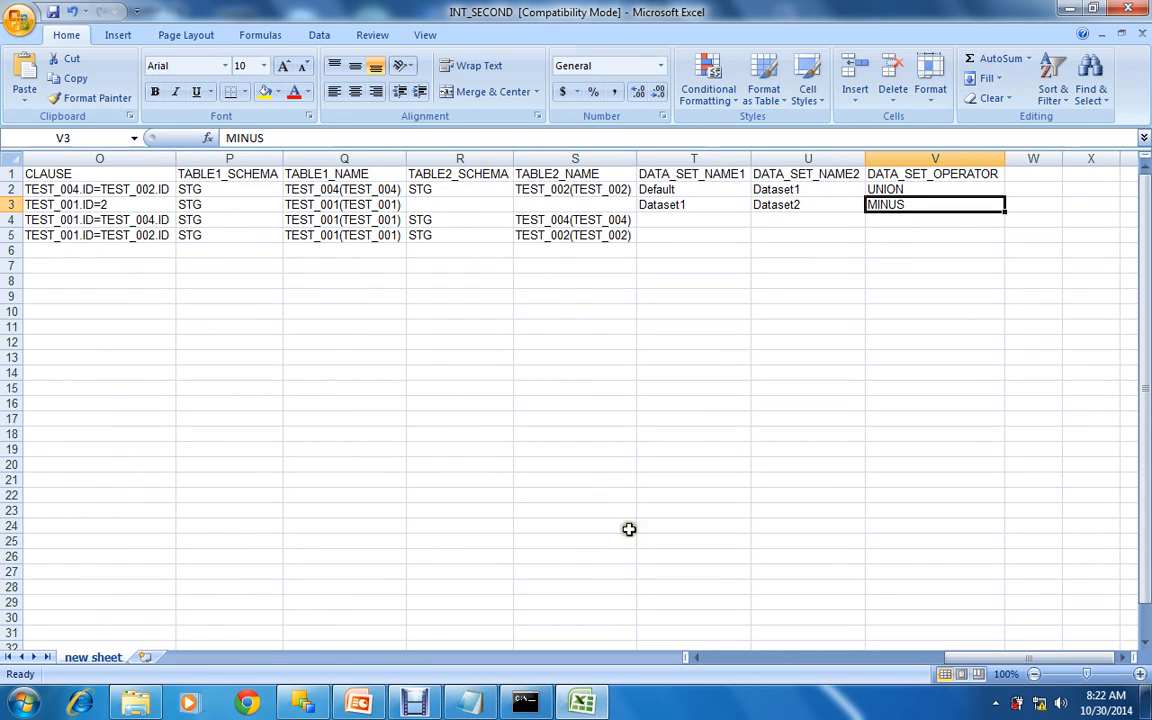
# - Return to the first columns of the INT_SECOND sheet, starting at INTERFACE_NAME
pyautogui.click(747, 665)
pyautogui.click(747, 664)
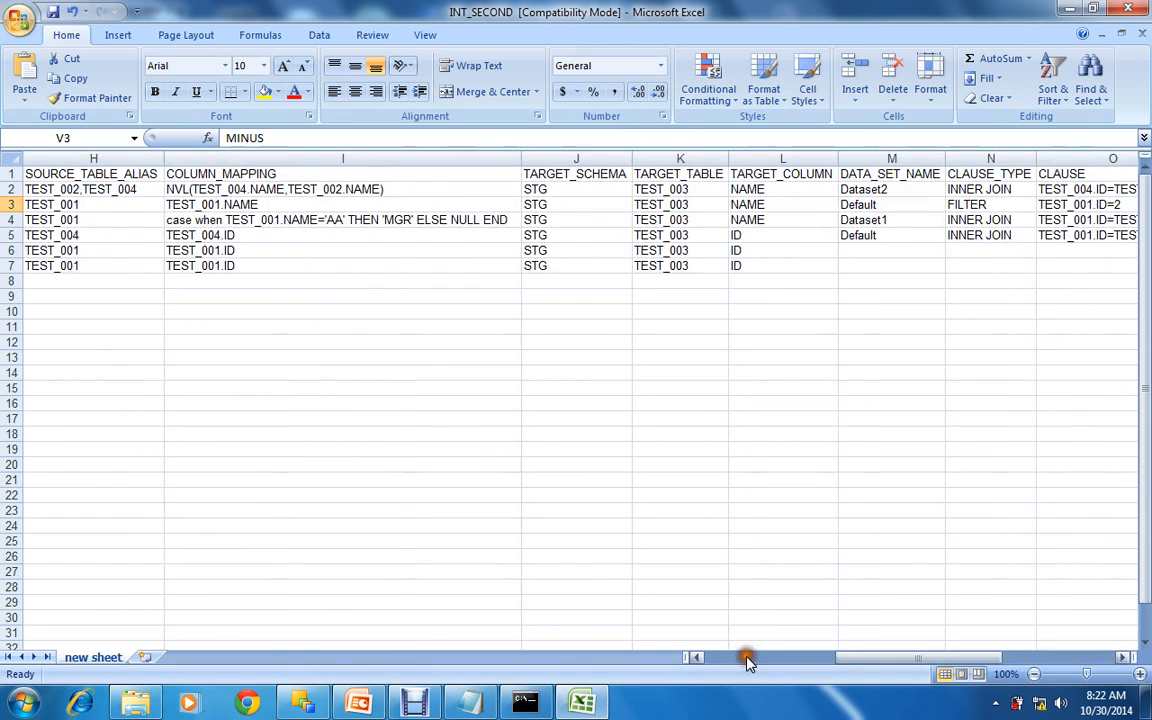
pyautogui.click(740, 660)
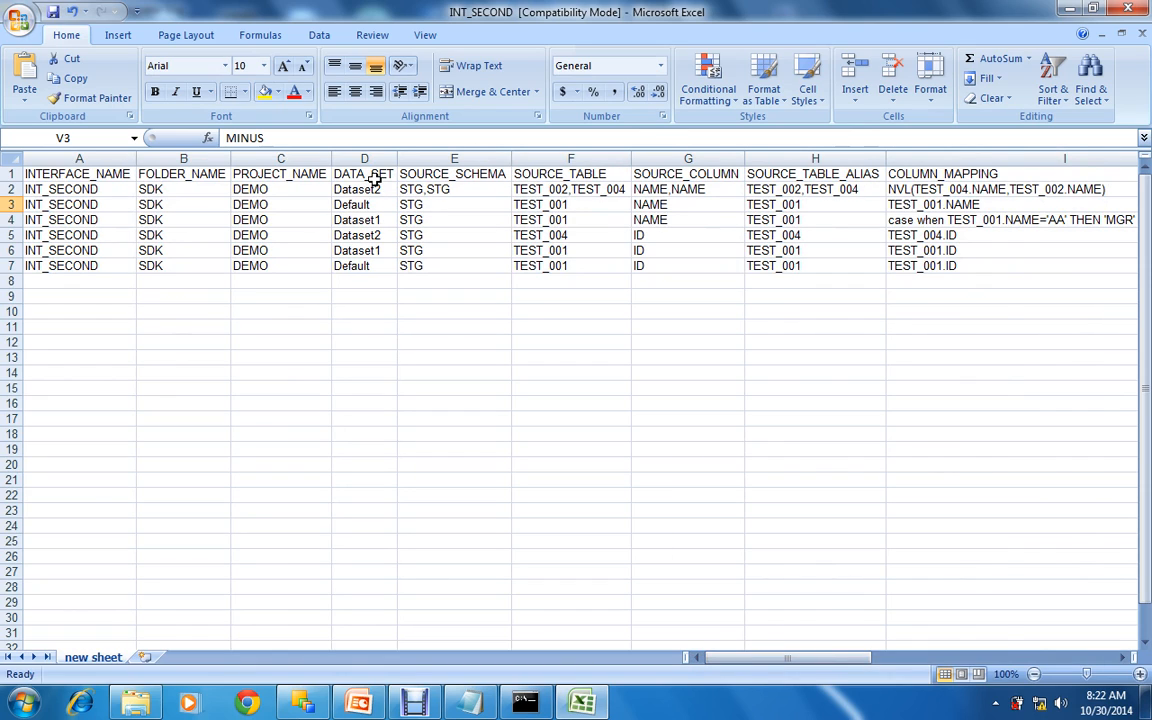